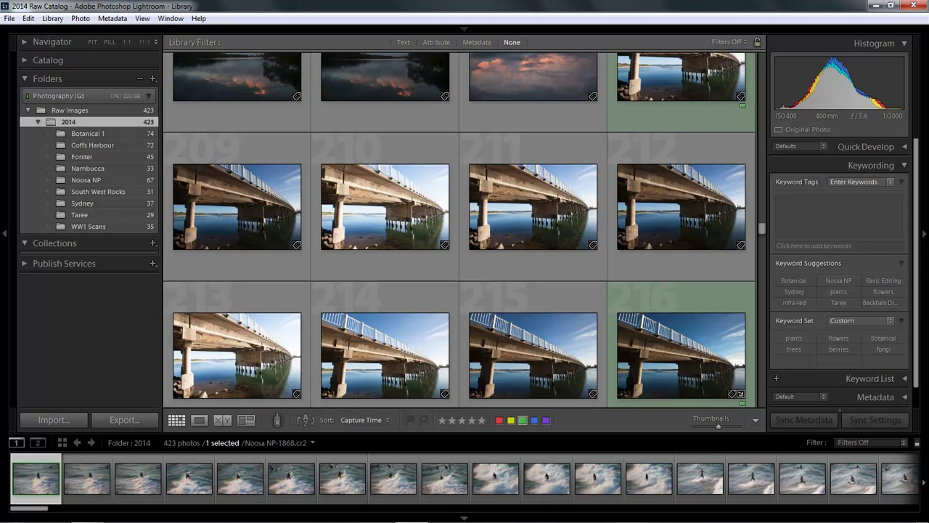
- Filter the photos in the 2014 folder to show only those rated five stars
scroll(458, 229, "down", 15)
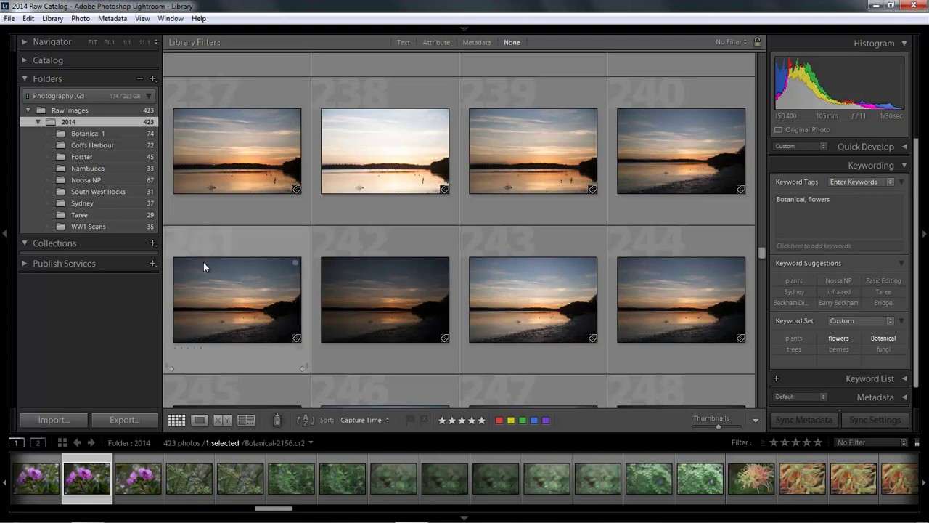
left_click(437, 42)
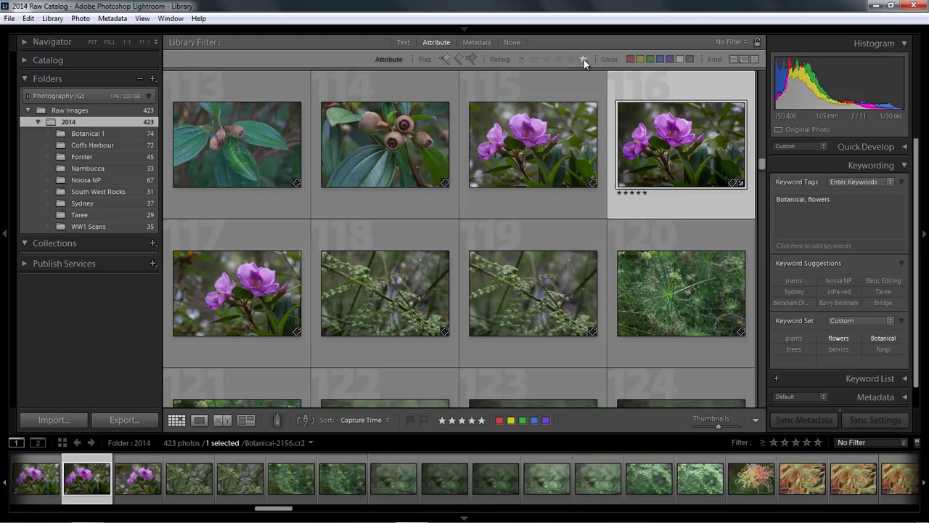
left_click(583, 59)
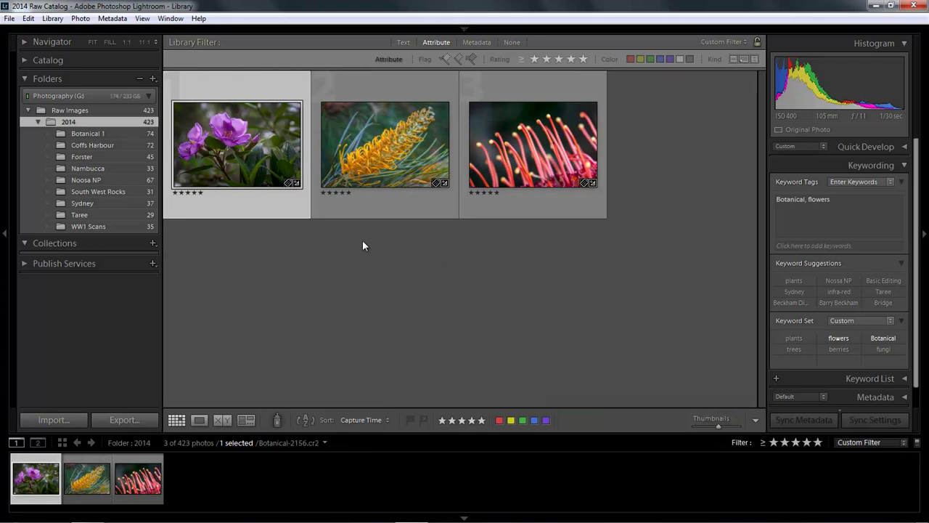
- Examine the export options for the purple flower photo in the Develop module, and return to the Library
mouse_move(257, 138)
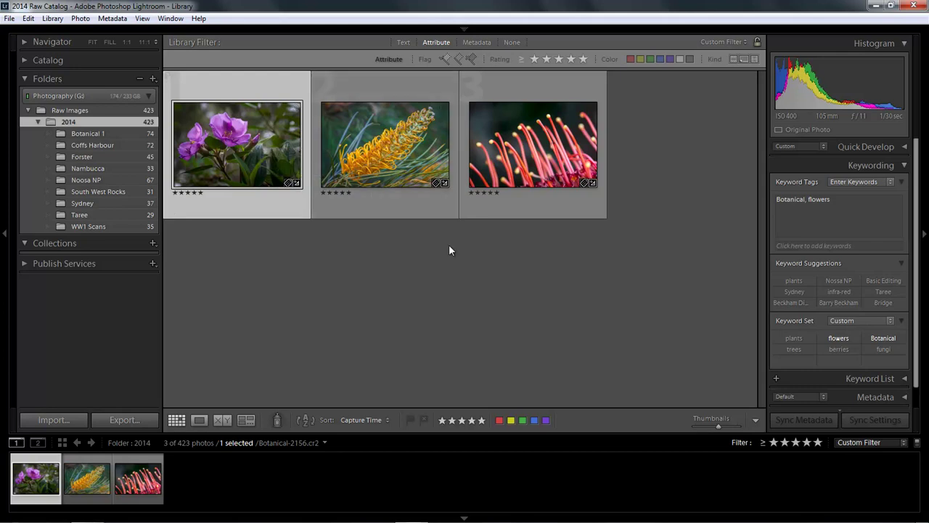
key("F5")
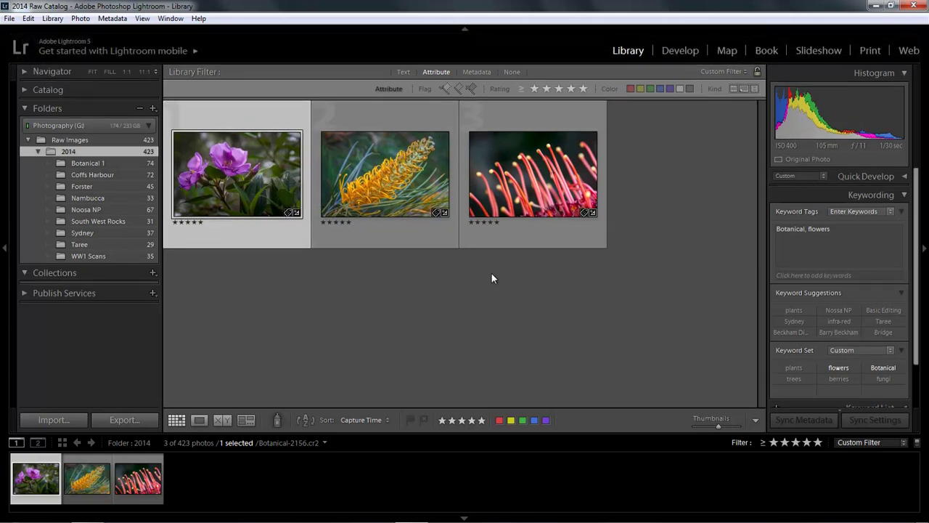
left_click(680, 50)
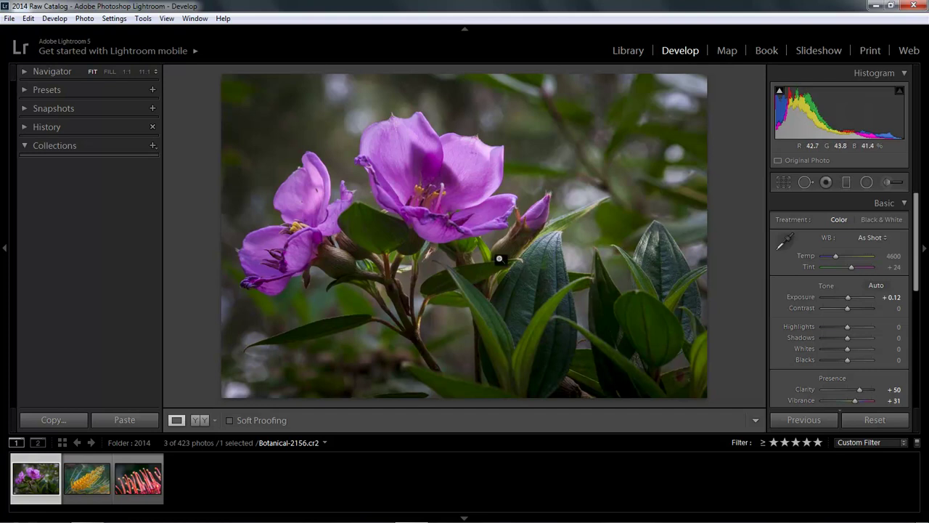
right_click(499, 235)
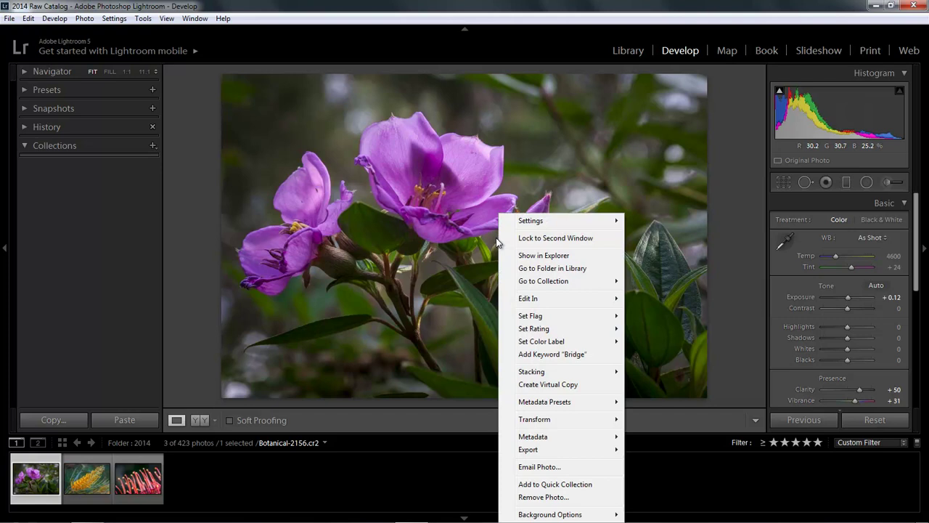
mouse_move(538, 450)
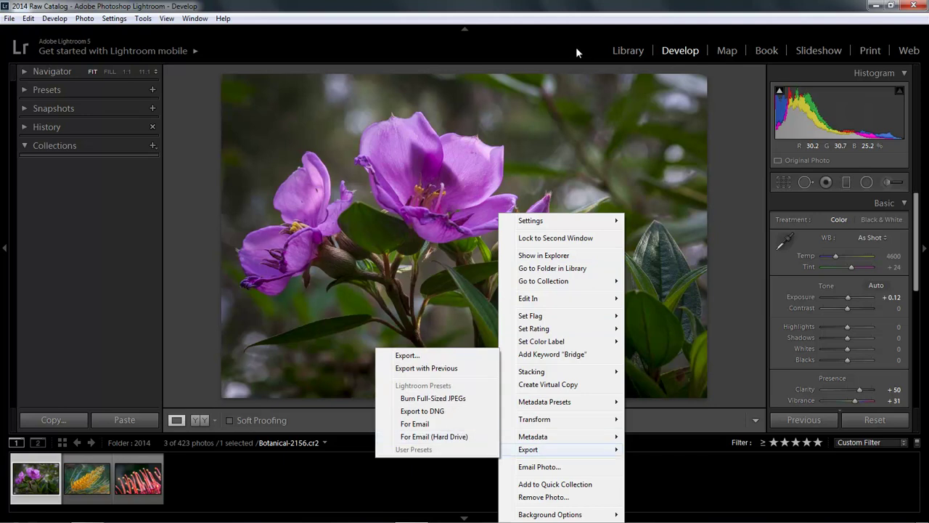
left_click(625, 51)
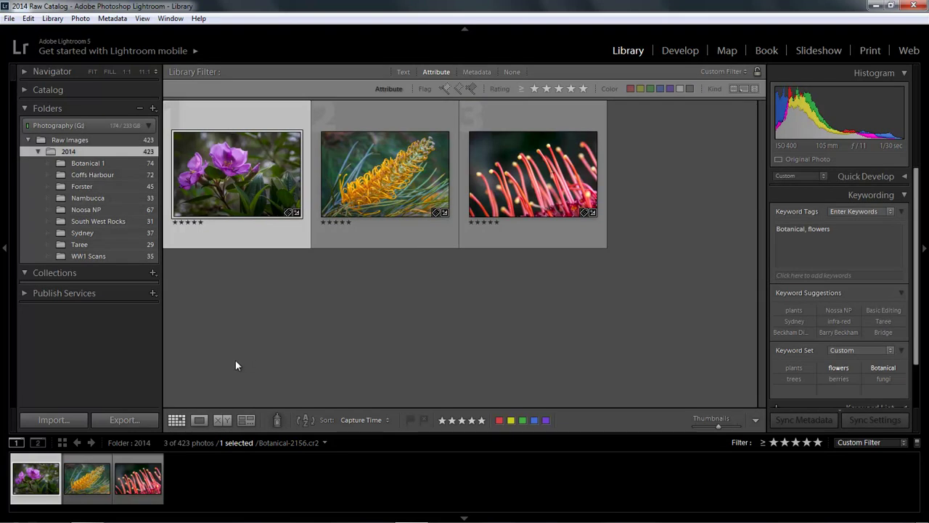
- Start exporting the purple flower photo and collapse the Export Location, File Naming, File Settings and Image Sizing sections
left_click(124, 420)
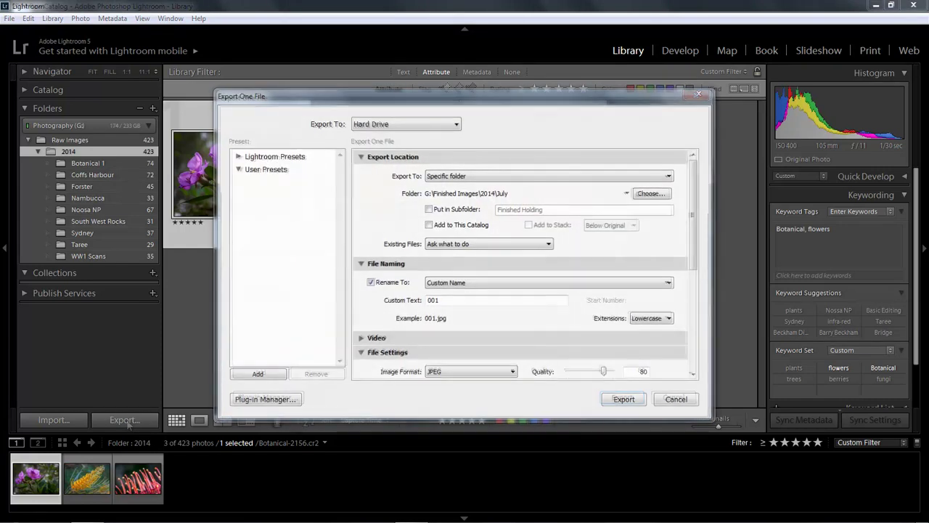
left_click(360, 157)
left_click(361, 171)
left_click(360, 200)
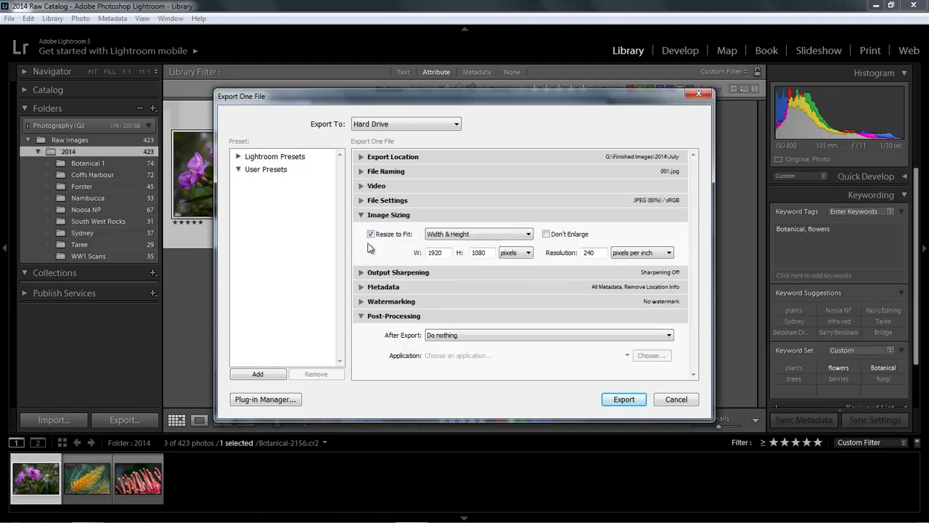
left_click(361, 215)
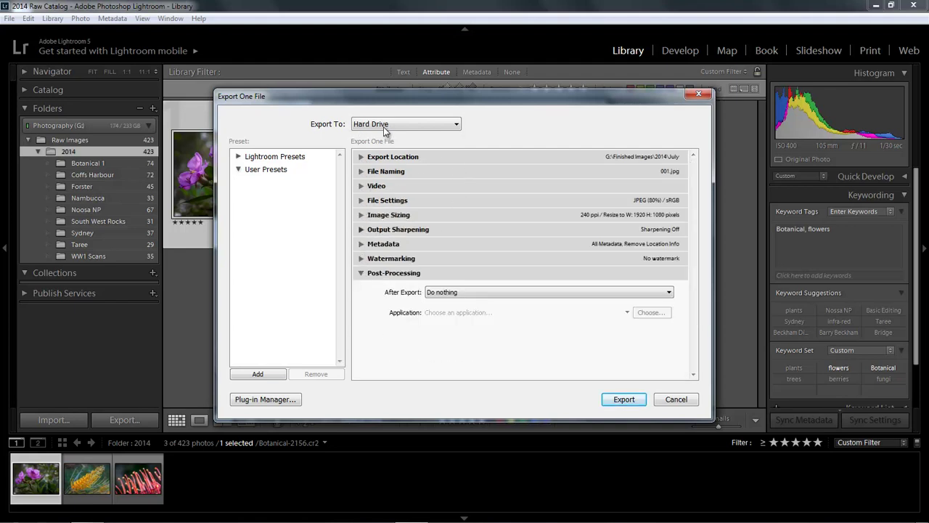
- Set the export to go to Hard Drive, with Specific folder as the export location
left_click(450, 128)
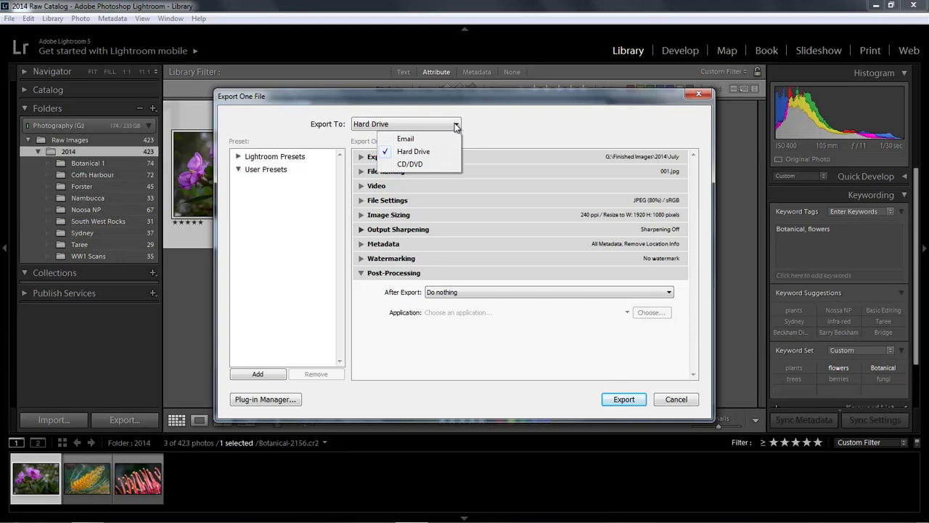
left_click(415, 153)
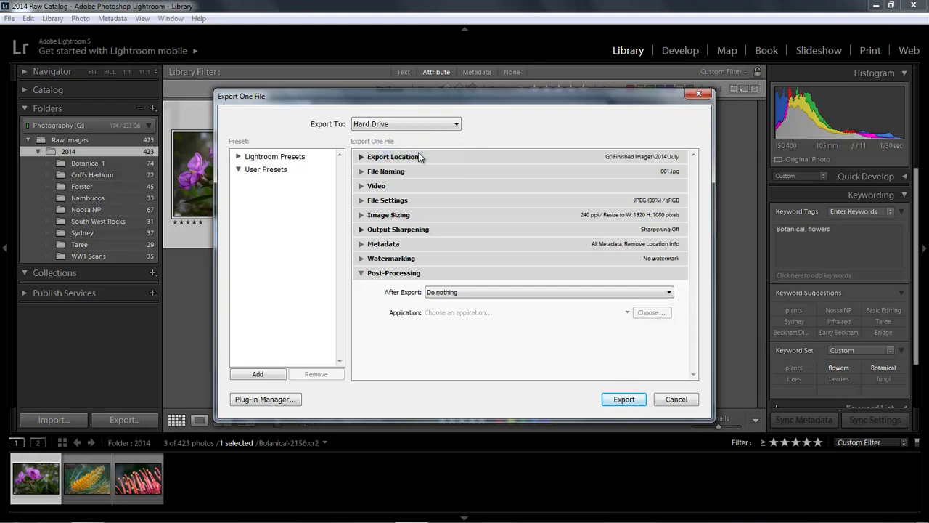
left_click(361, 158)
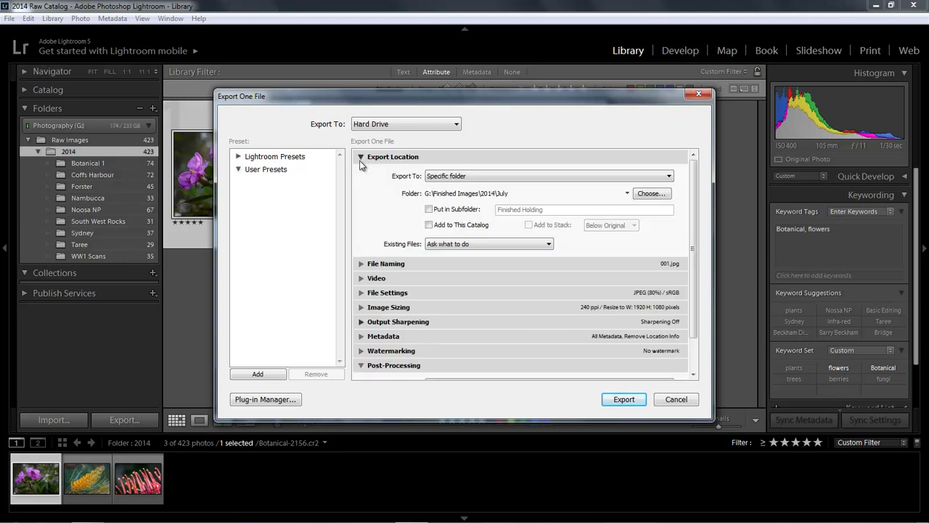
left_click(668, 179)
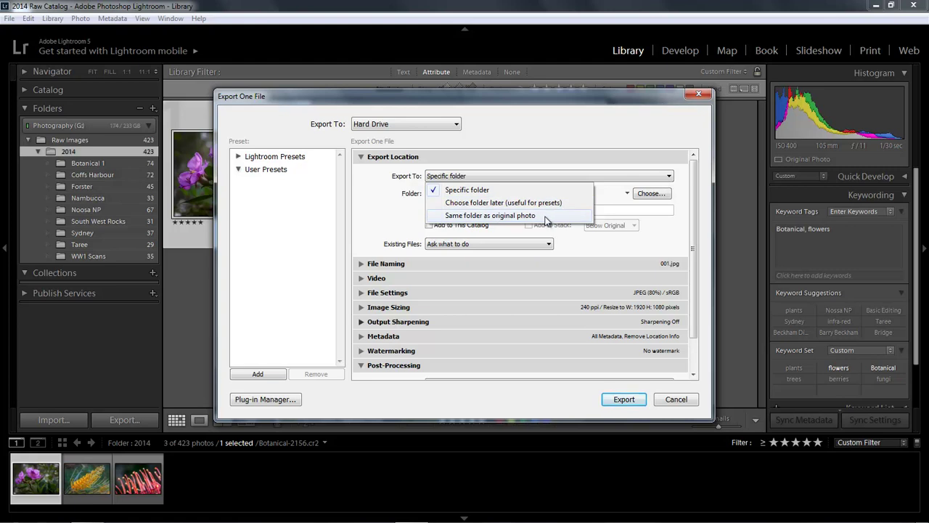
left_click(624, 180)
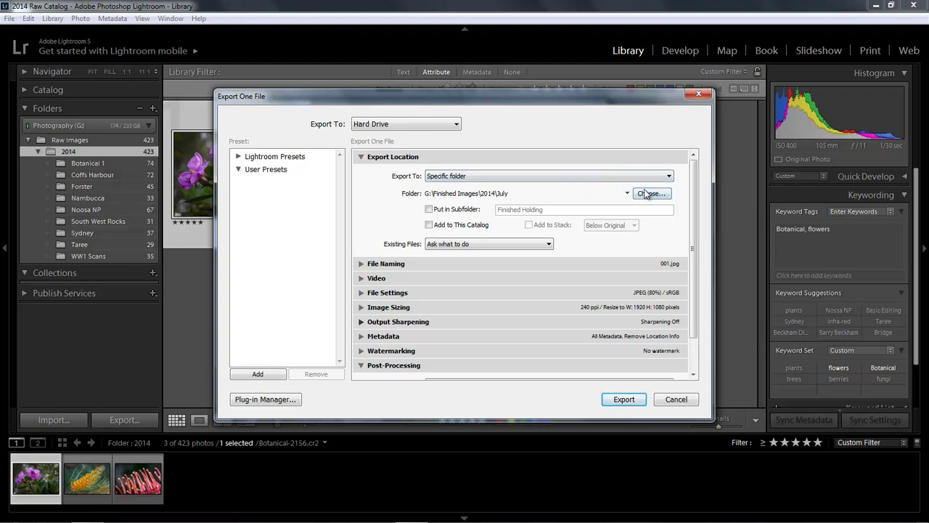
- Choose the July folder in Finished Images\2014 on the Photography (G:) drive as the export folder
left_click(648, 196)
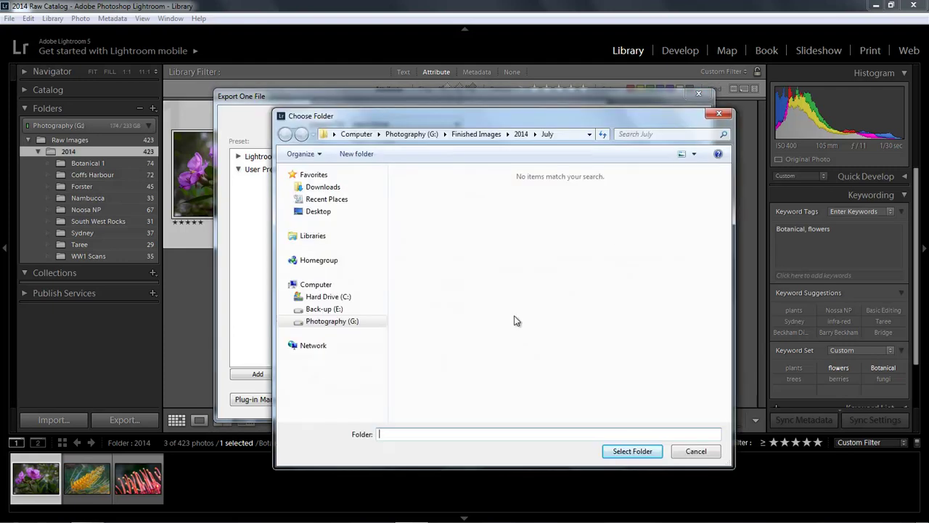
left_click(317, 324)
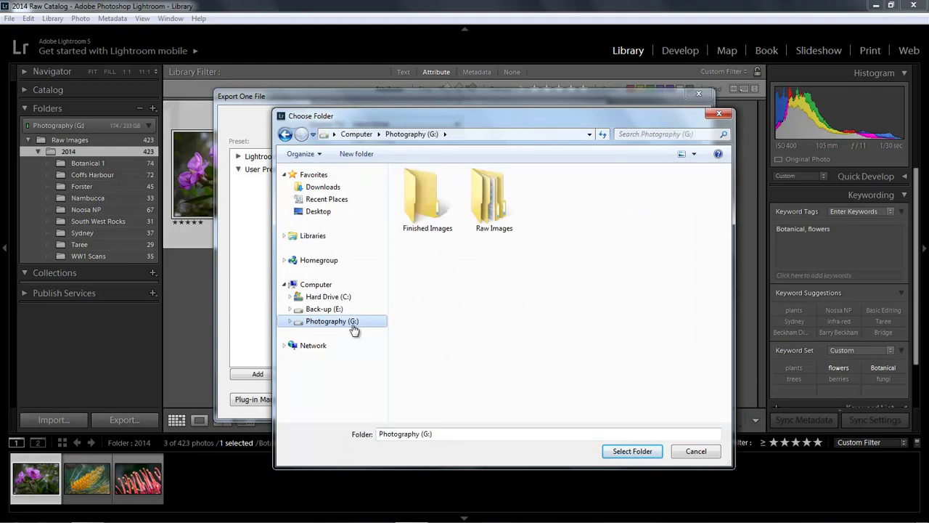
double_click(426, 205)
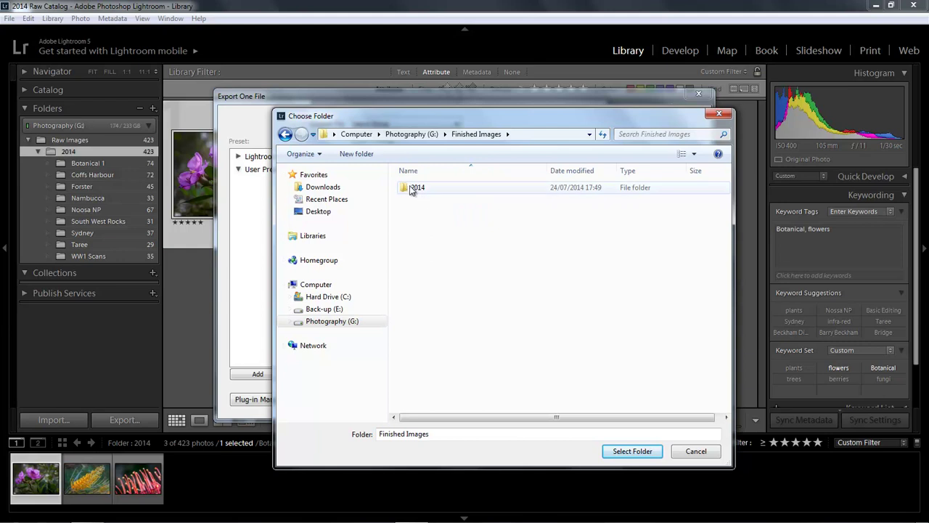
double_click(415, 188)
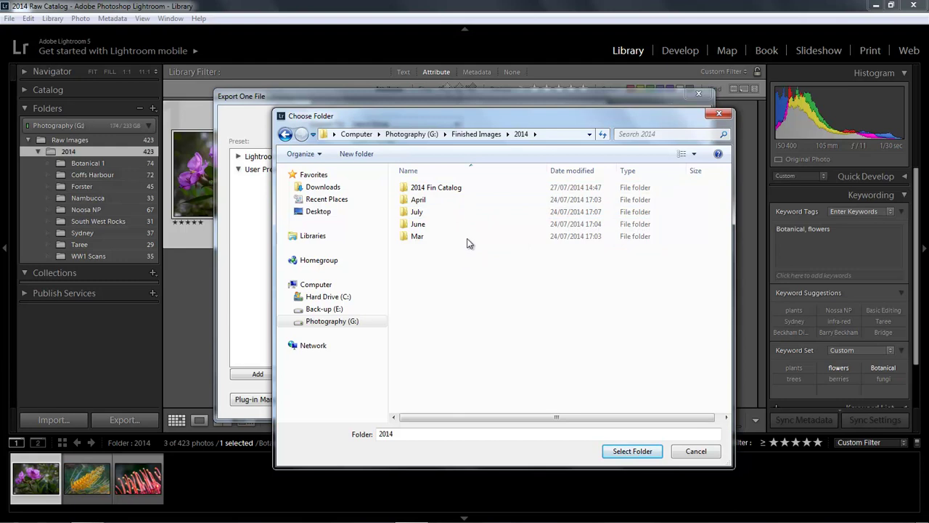
double_click(417, 214)
left_click(633, 452)
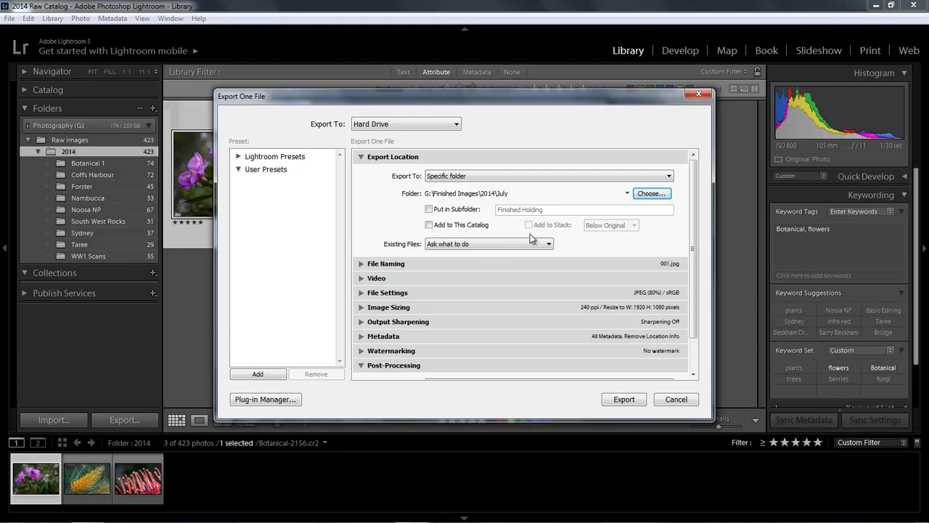
- Set the export folder to G:\Finished Images\2014
left_click(650, 195)
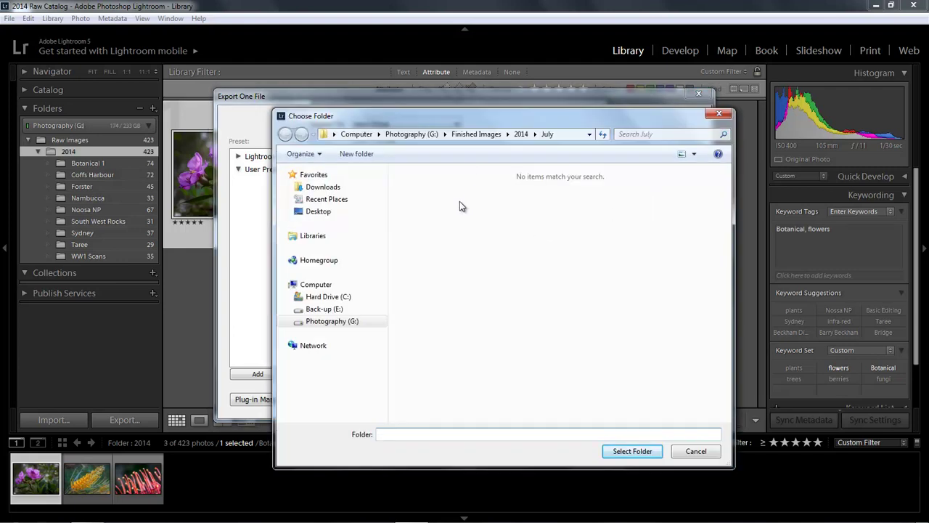
left_click(338, 324)
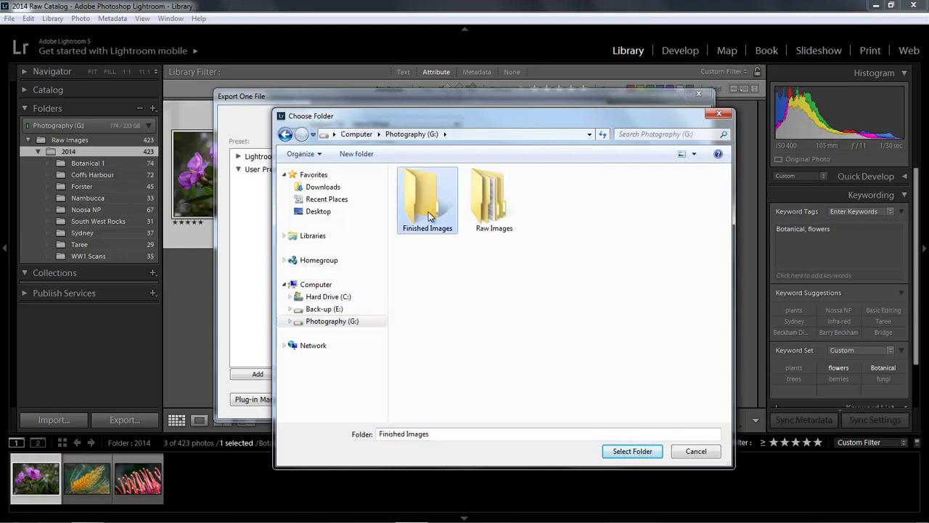
double_click(430, 217)
left_click(416, 190)
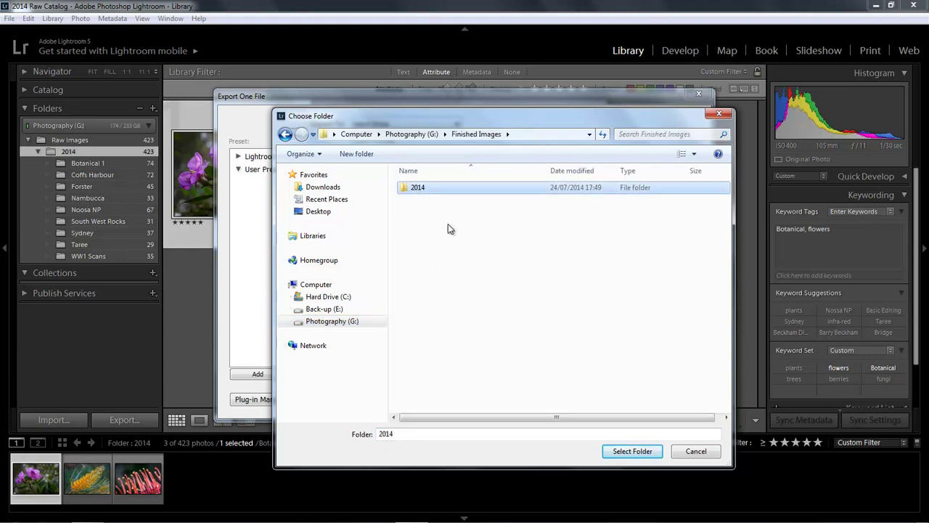
left_click(617, 452)
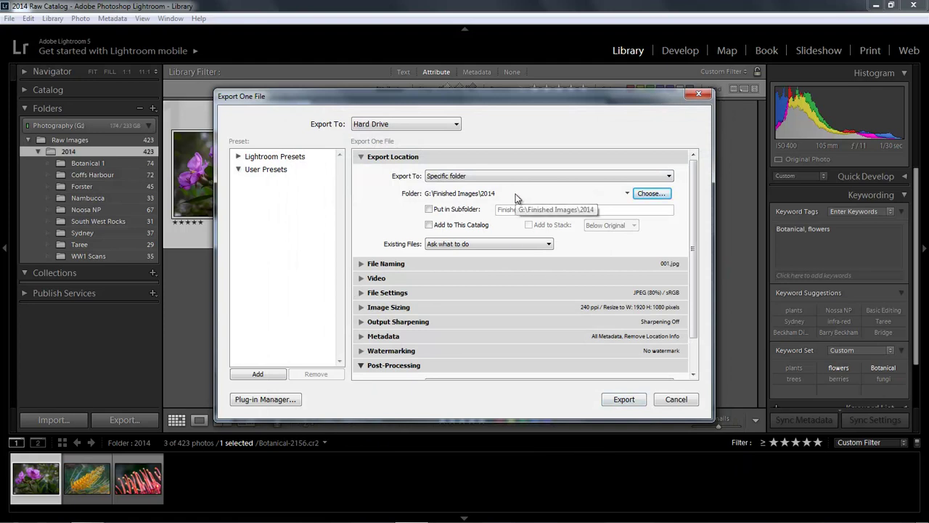
- Put the exported file in a subfolder named July, keep Ask what to do for existing files, and collapse Export Location
left_click(429, 209)
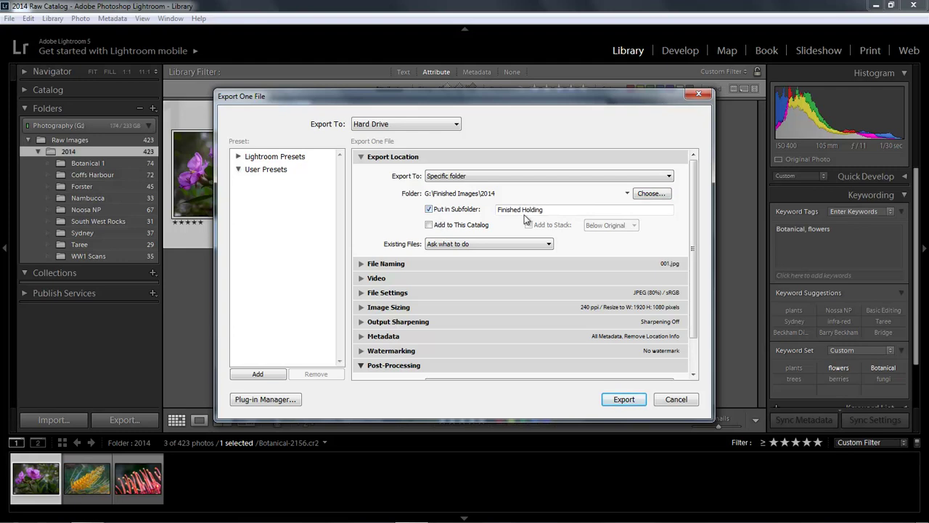
left_click(549, 209)
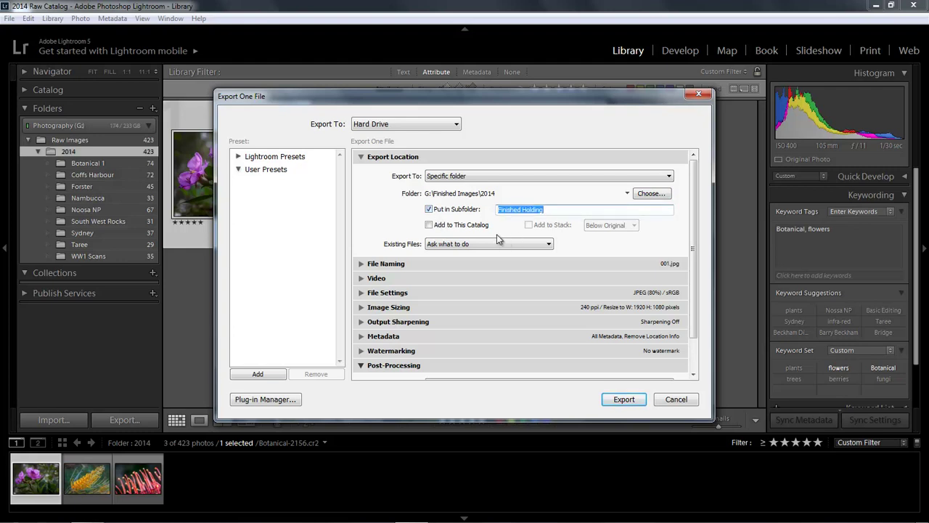
type("July")
left_click(543, 247)
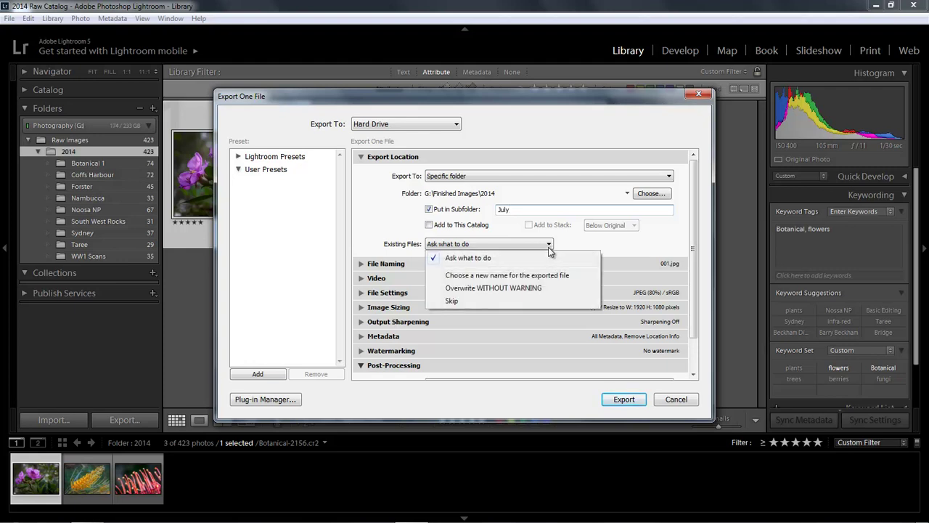
left_click(548, 246)
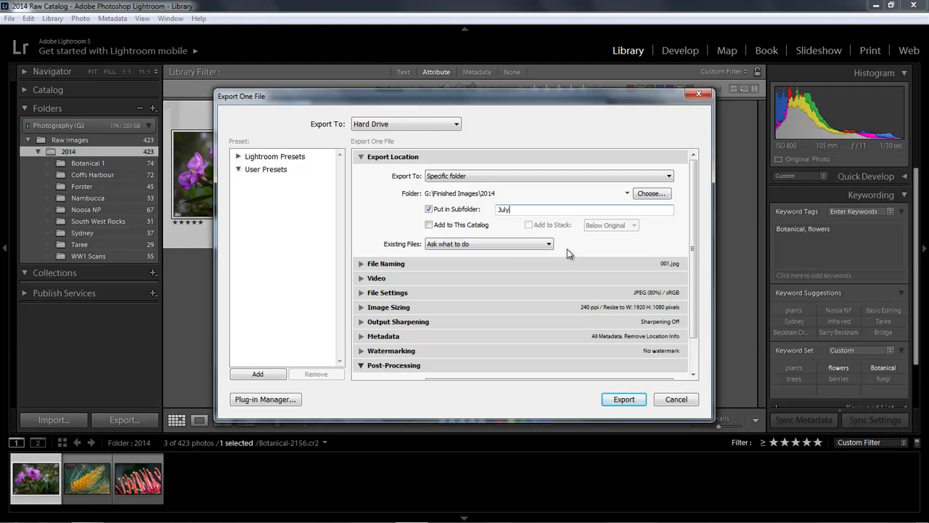
left_click(361, 158)
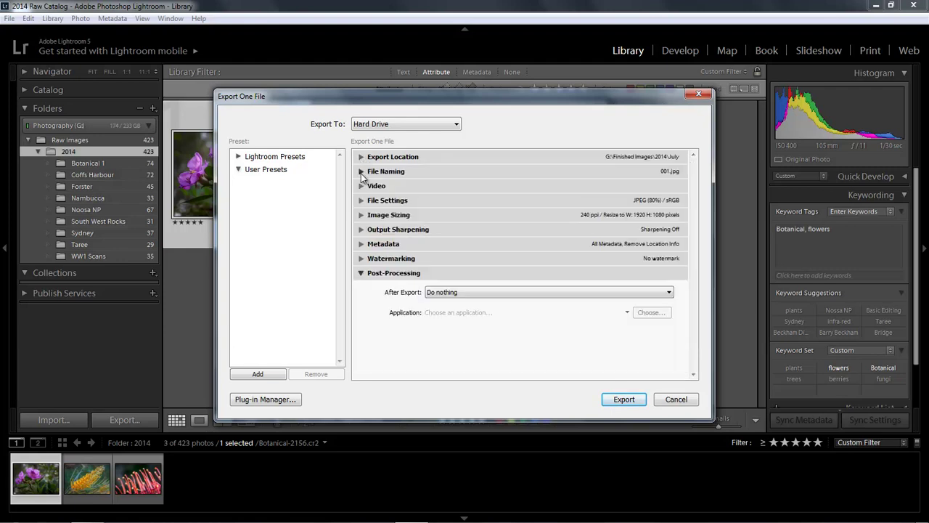
- Rename the exported file with the Custom Name - Original File Number template, using Finished as the custom text
left_click(362, 172)
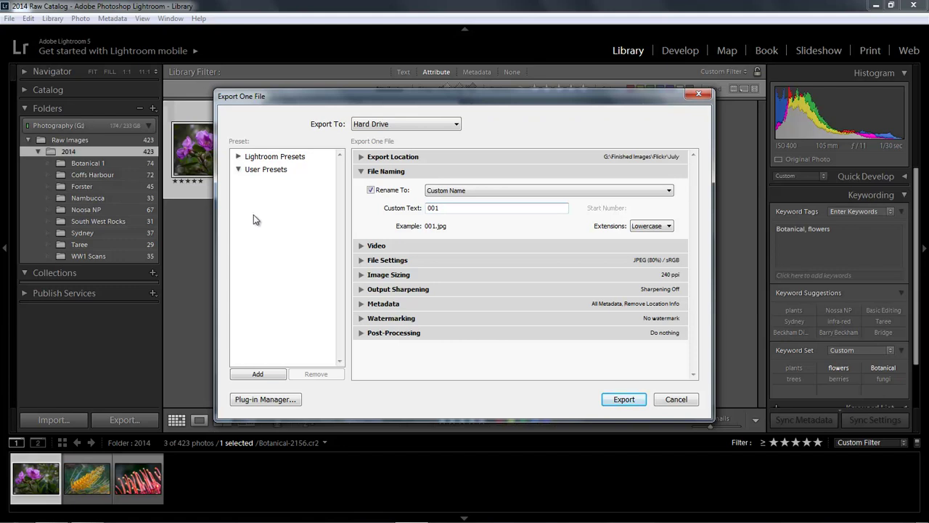
left_click(670, 192)
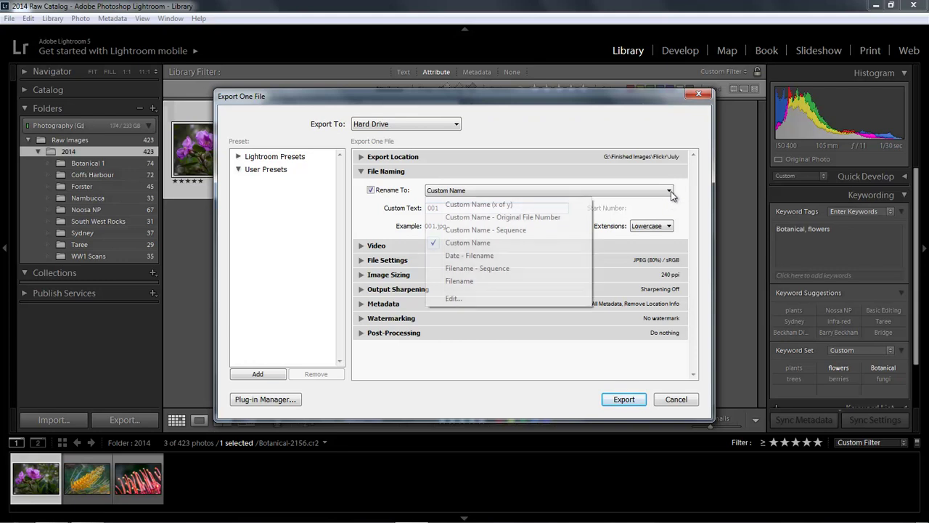
left_click(539, 218)
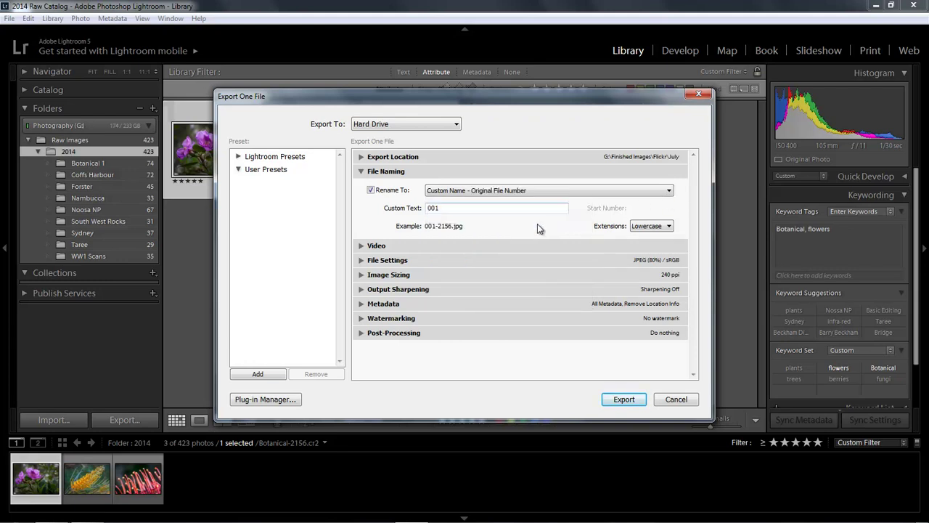
left_click_drag(440, 210, 405, 202)
type("Finish")
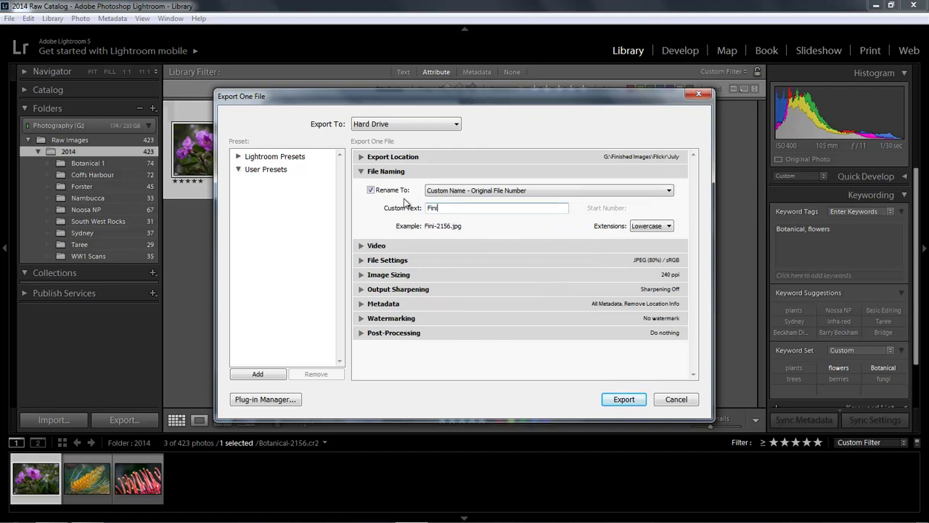
type("ed")
- Keep JPEG format and the sRGB color space, raise the quality to 100, and collapse File Settings
left_click(362, 261)
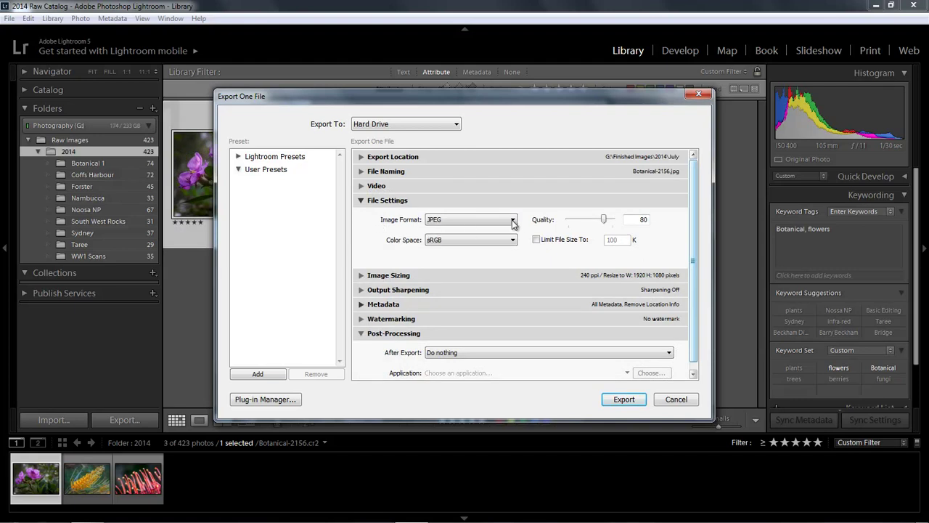
left_click(513, 220)
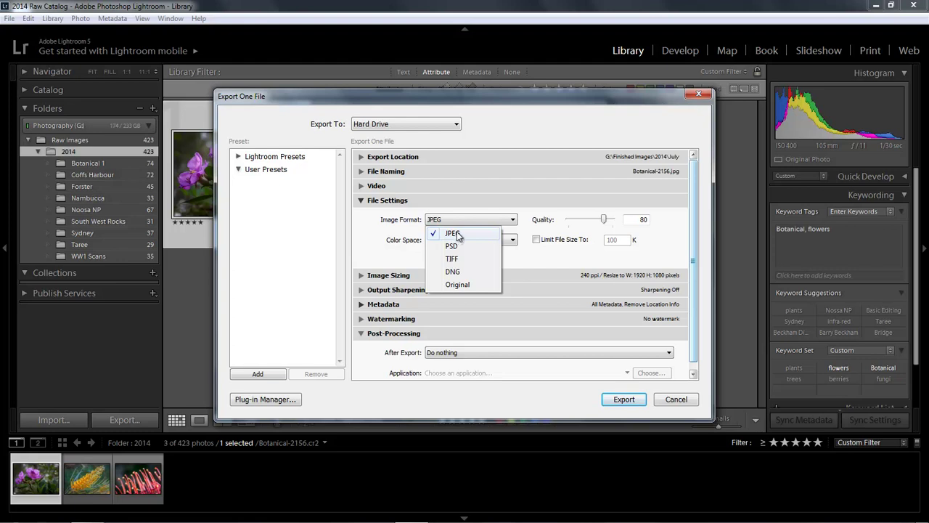
left_click(459, 220)
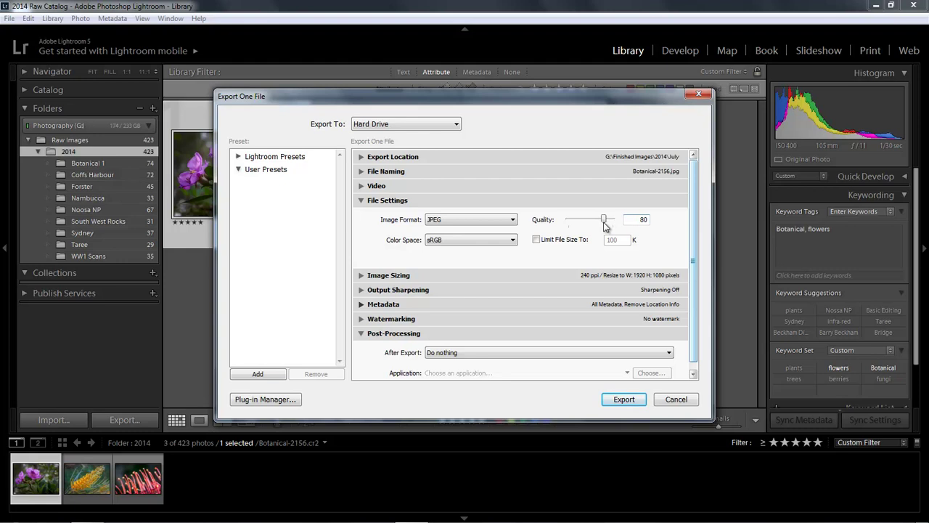
left_click_drag(603, 222, 624, 221)
left_click(513, 241)
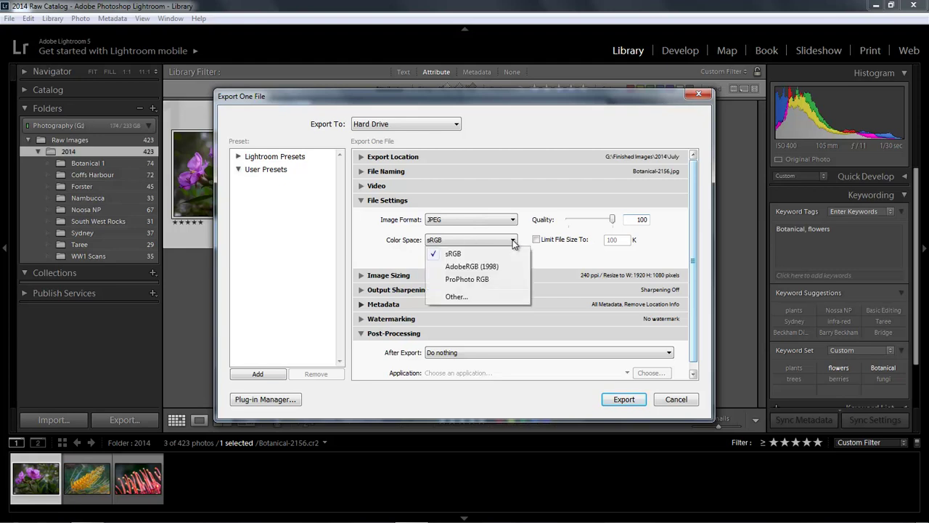
left_click(460, 240)
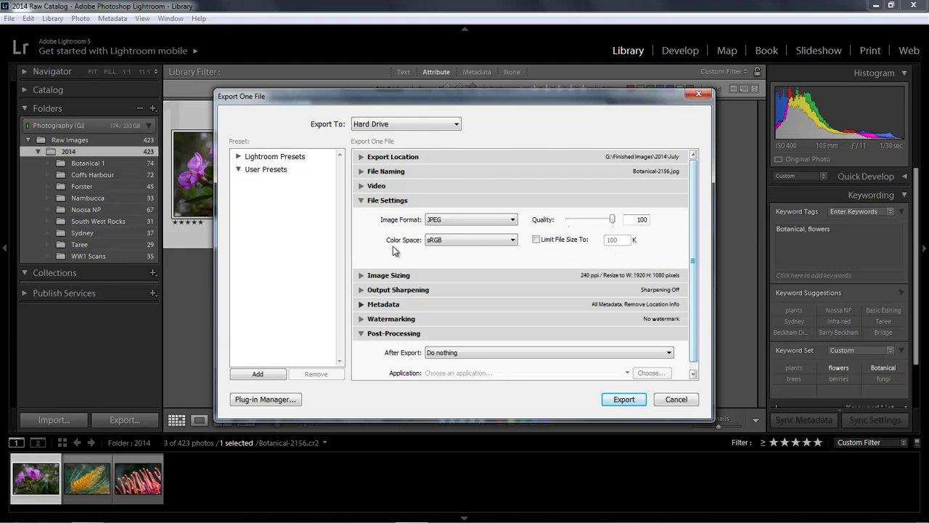
left_click(361, 201)
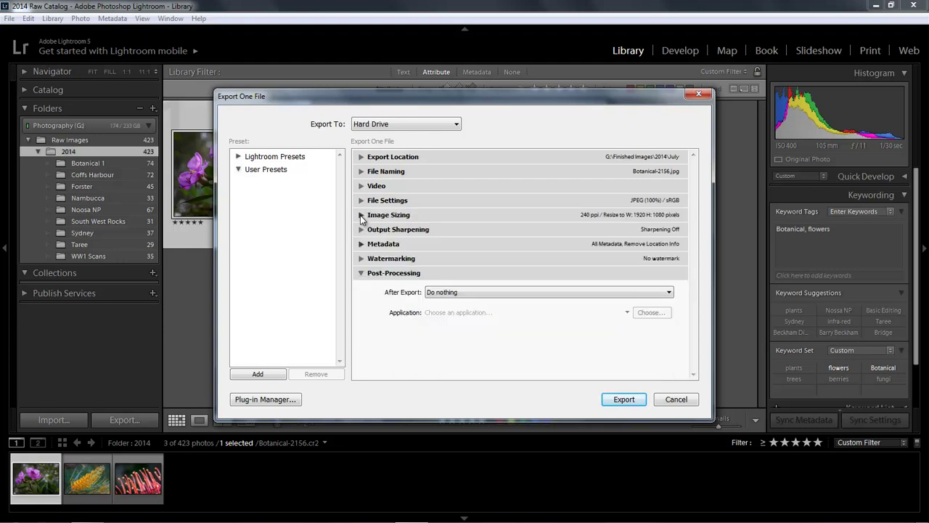
- Turn off Resize to Fit in the Image Sizing settings and collapse that section
left_click(362, 217)
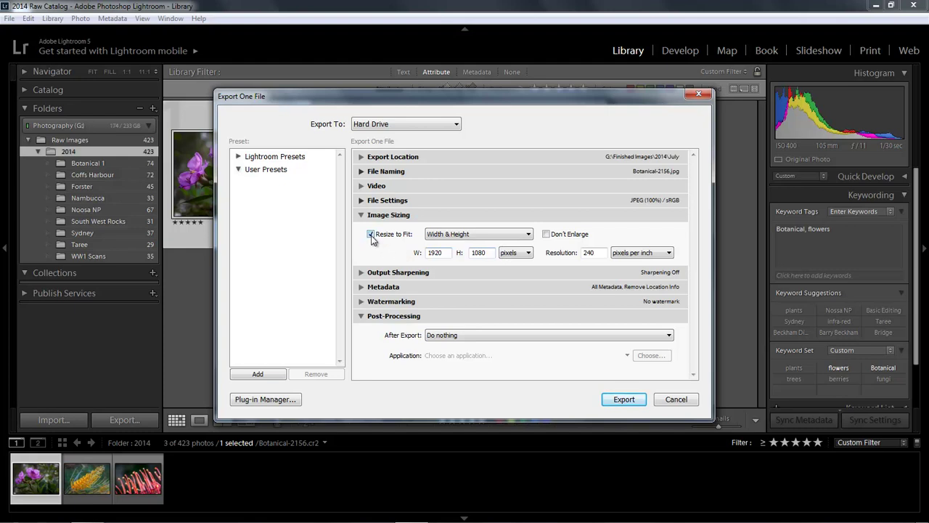
left_click(371, 235)
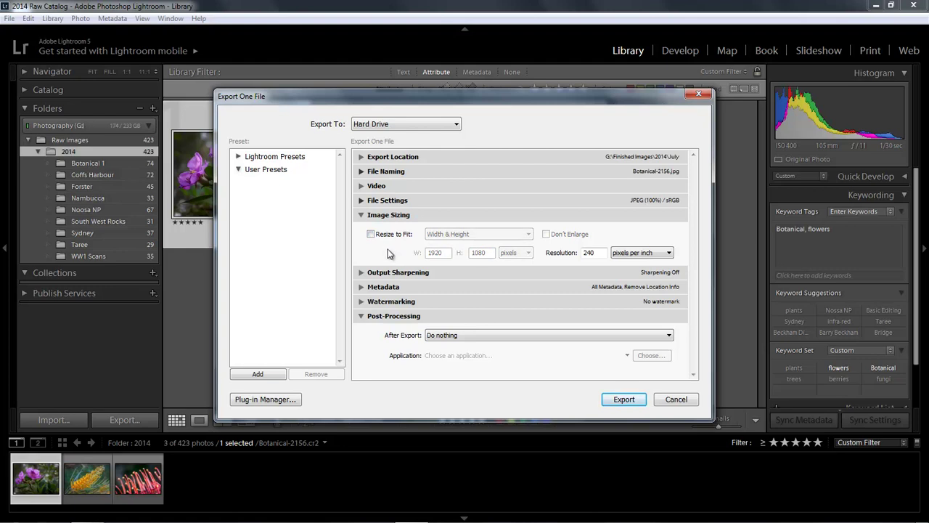
left_click(362, 216)
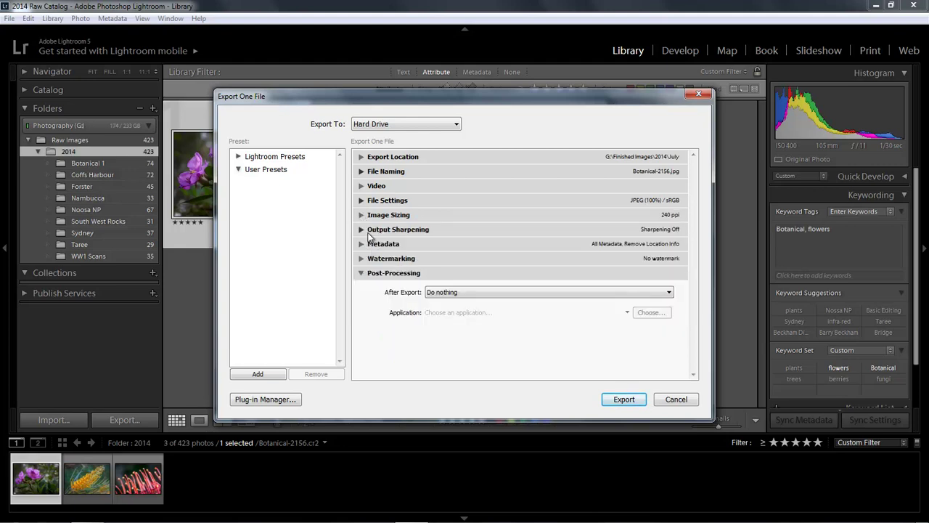
- Review the Output Sharpening settings and the choices for which metadata to include in the export
left_click(362, 229)
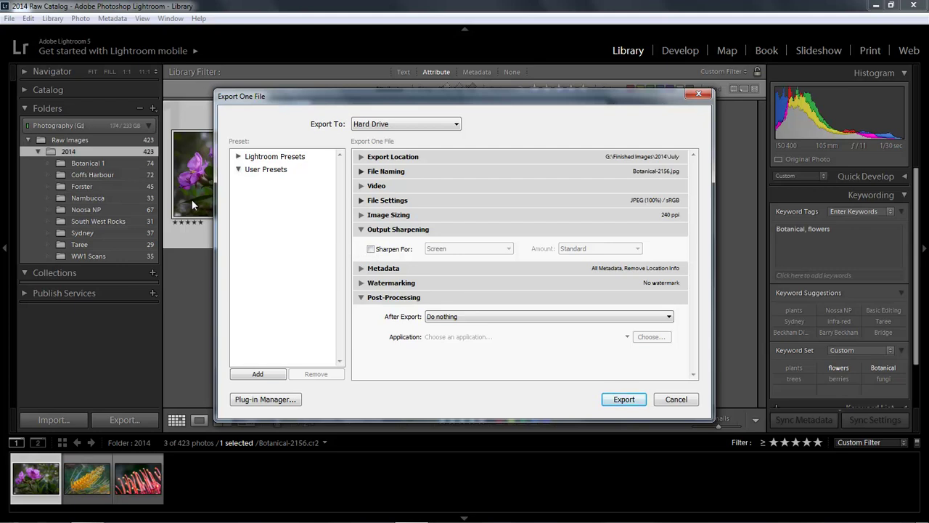
left_click(362, 230)
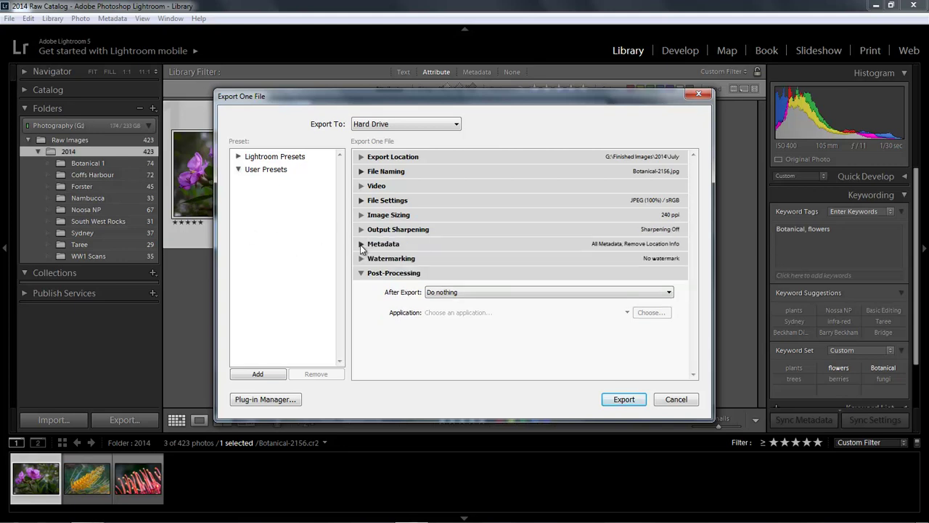
left_click(361, 245)
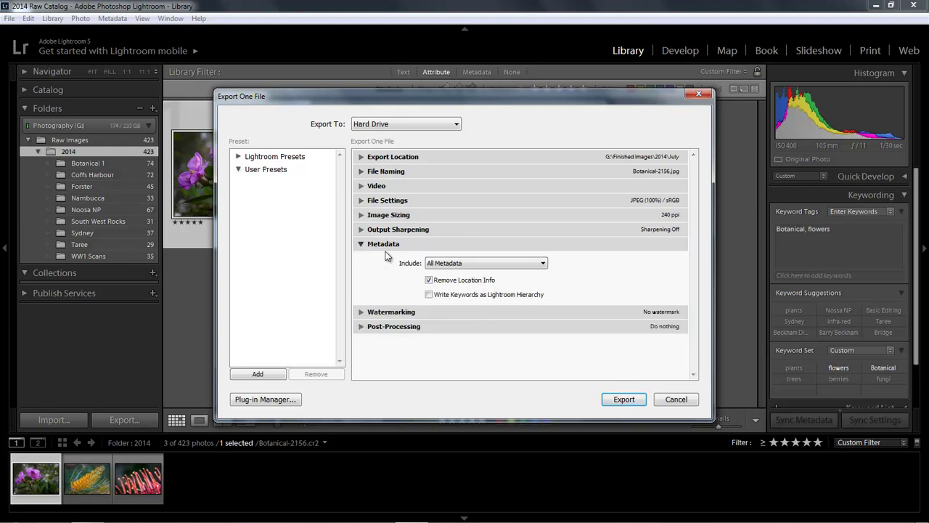
left_click(542, 266)
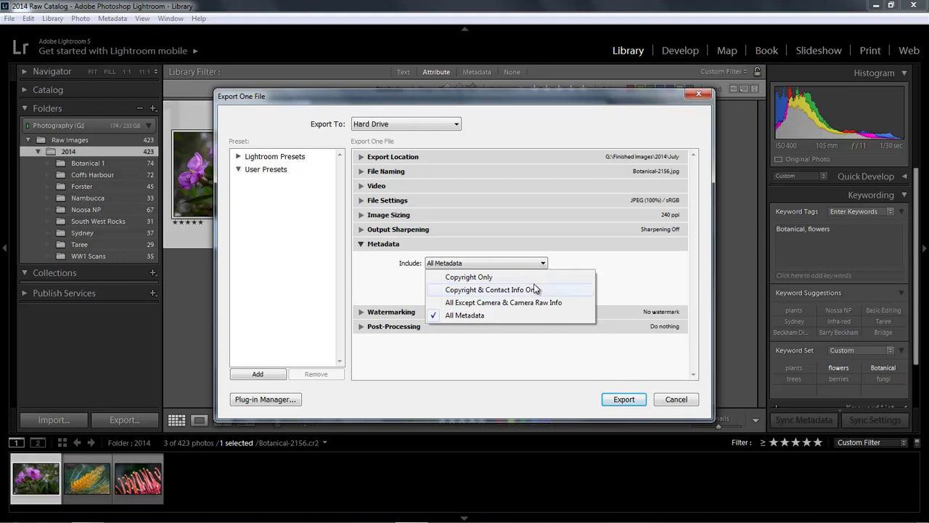
left_click(564, 261)
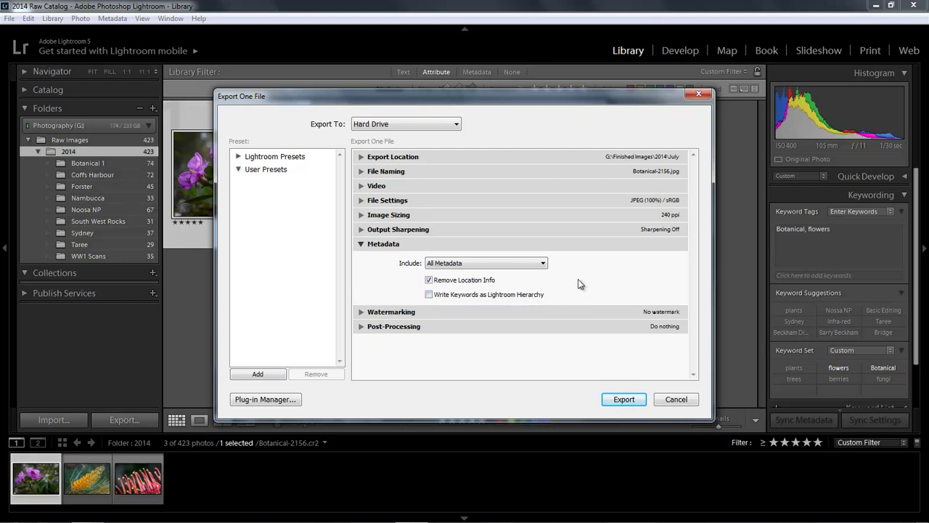
left_click(360, 245)
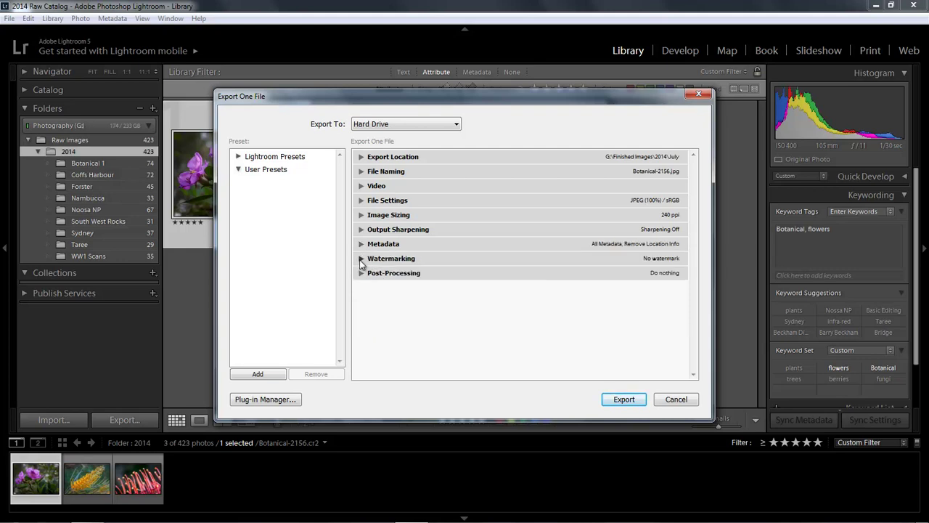
- Review the Watermarking settings and the After Export choices under Post-Processing
left_click(361, 259)
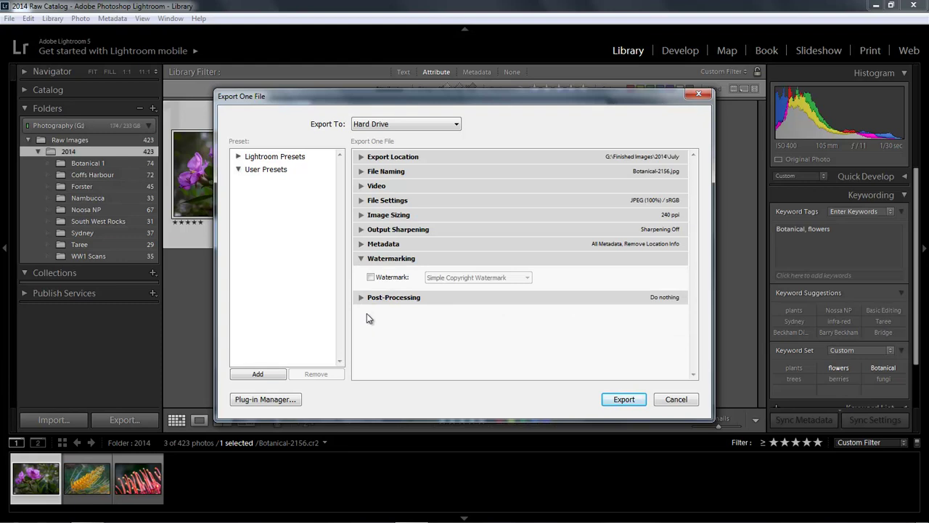
left_click(361, 259)
left_click(360, 274)
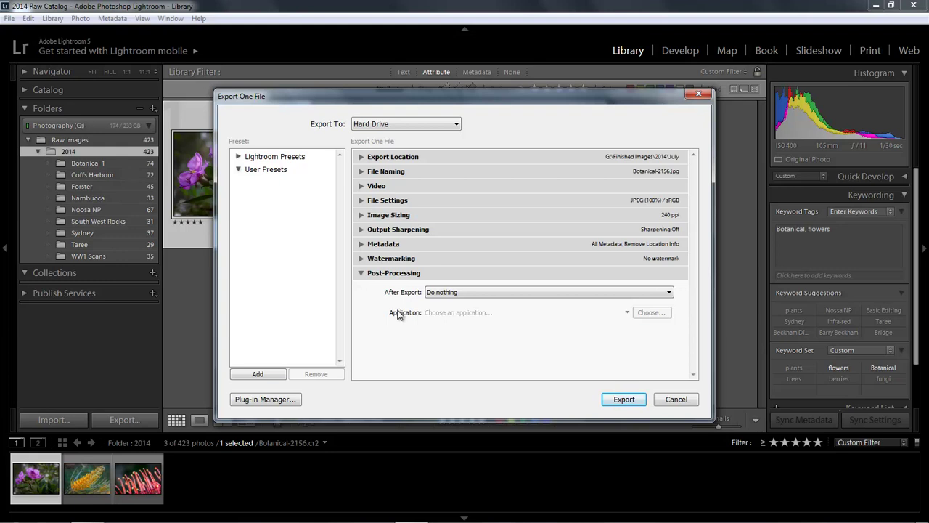
left_click(669, 292)
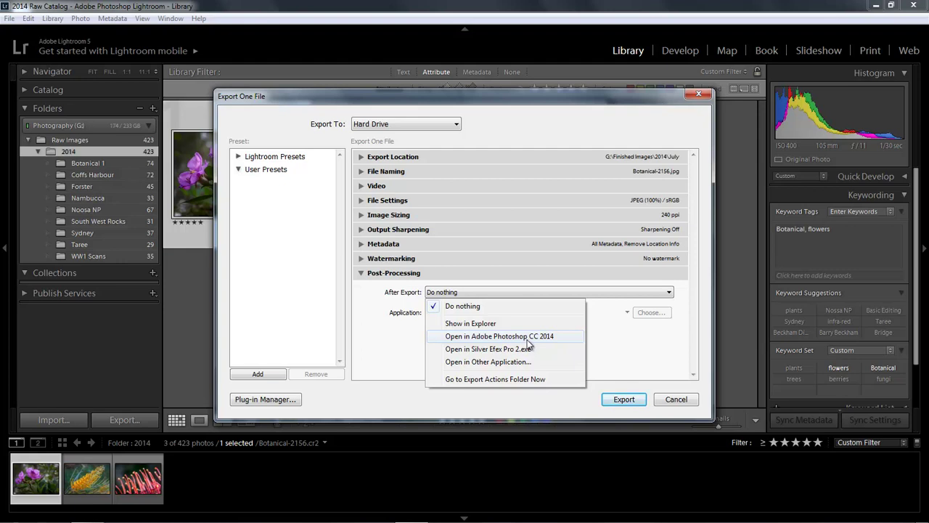
left_click(372, 322)
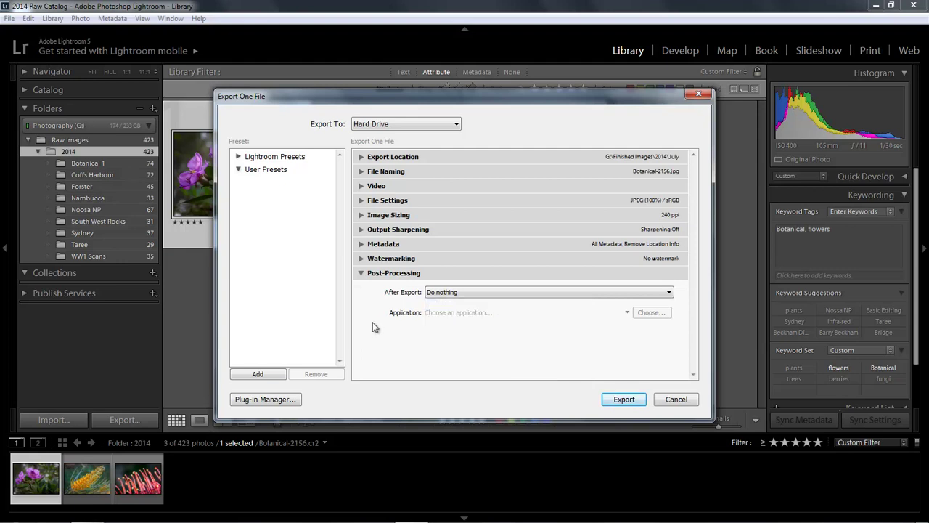
left_click(361, 274)
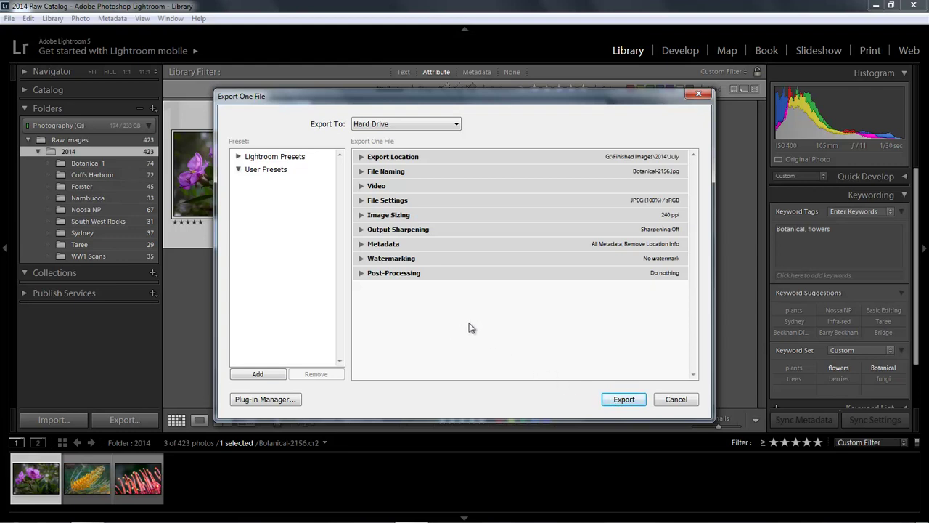
- Save the export settings as a preset named Finished Images in the User Presets folder, and close the dialog without exporting
left_click(239, 170)
left_click(256, 374)
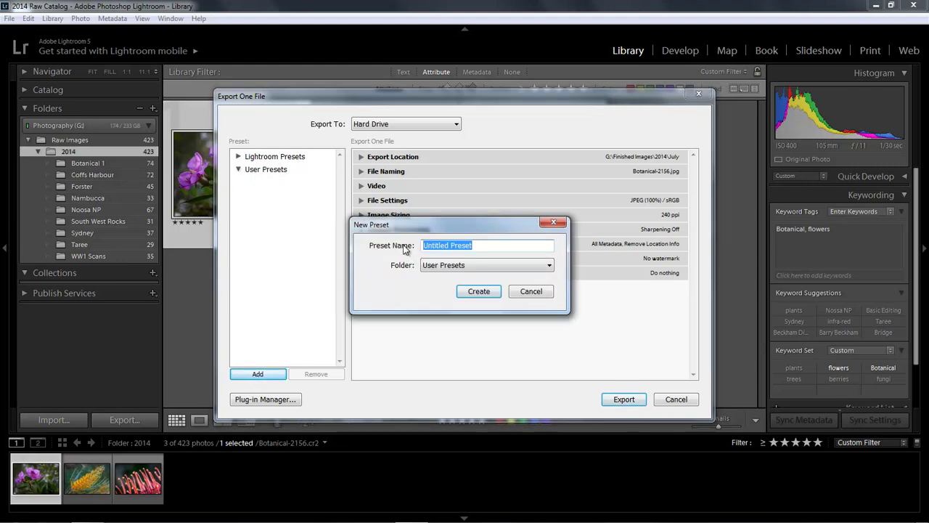
type("Fini")
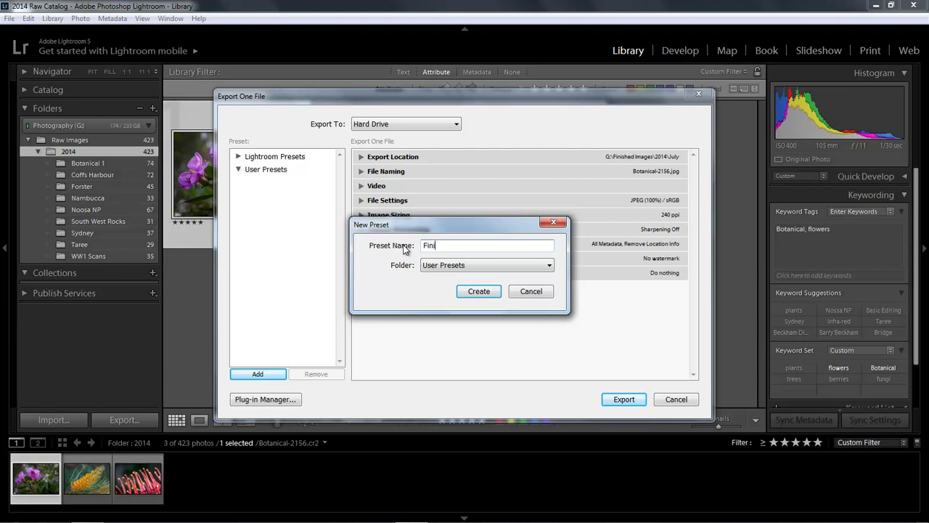
type("shed Images")
left_click(550, 266)
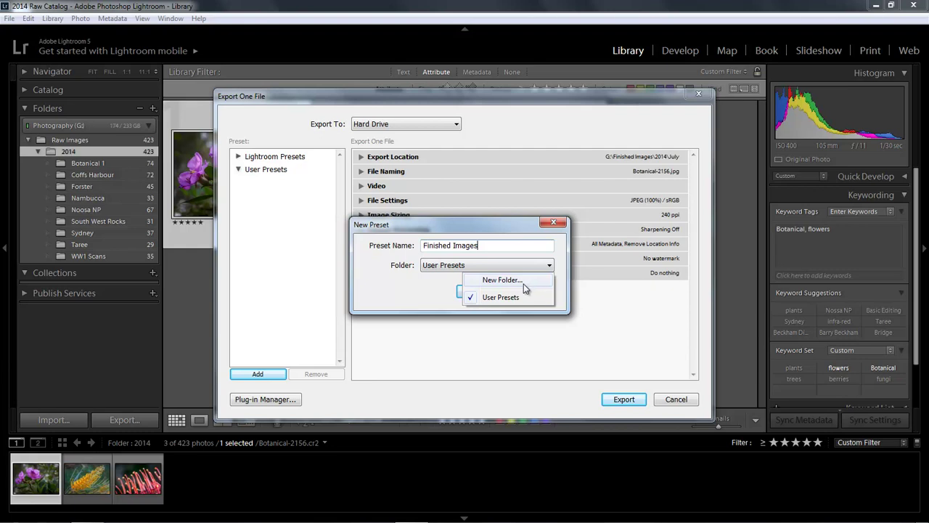
left_click(515, 227)
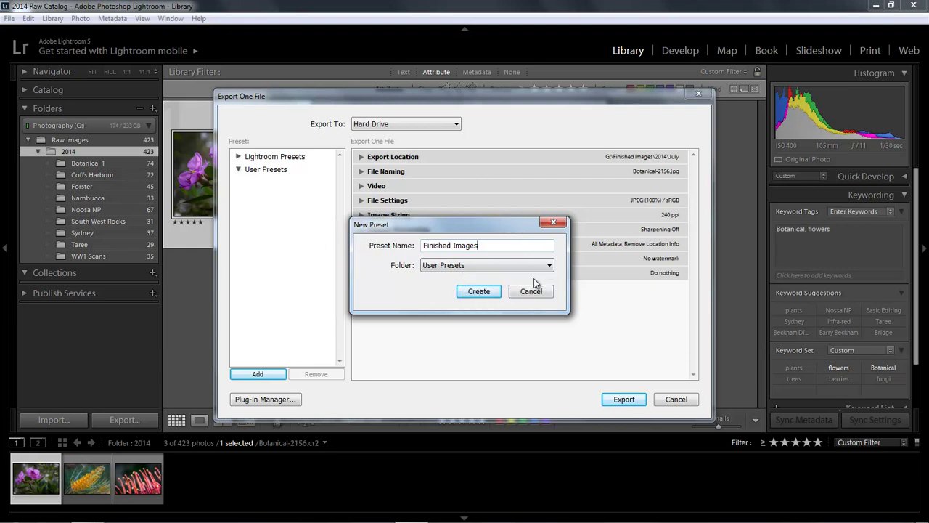
left_click(479, 291)
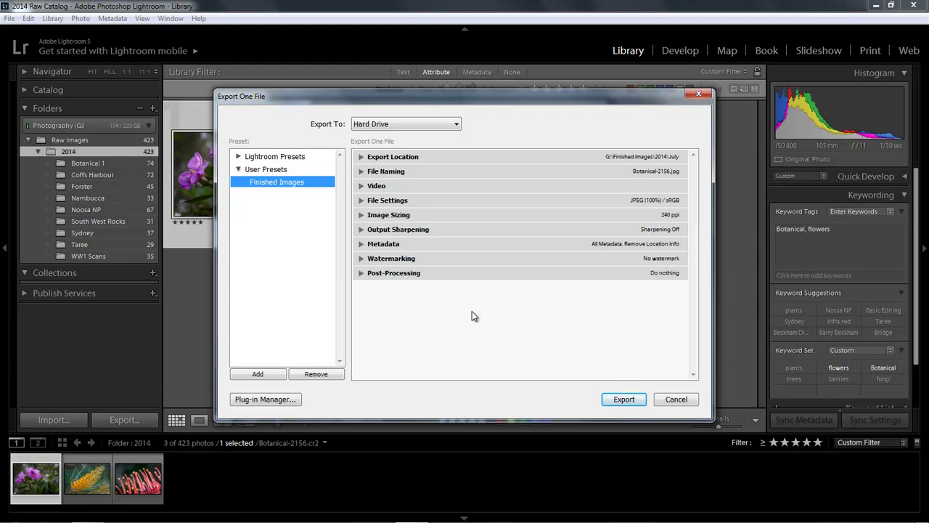
left_click(674, 400)
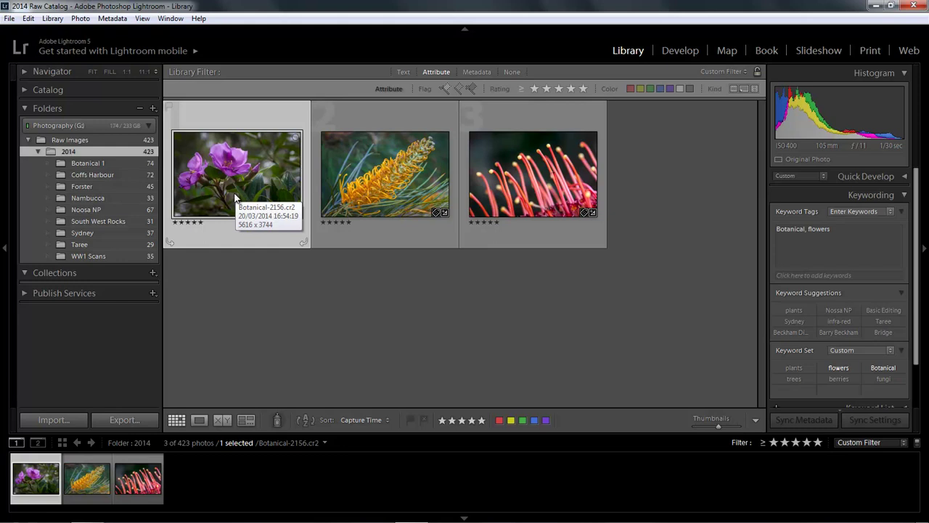
- Select all three filtered photos and look through the export presets offered for them
left_click(388, 183, "ctrl")
left_click(522, 184, "ctrl")
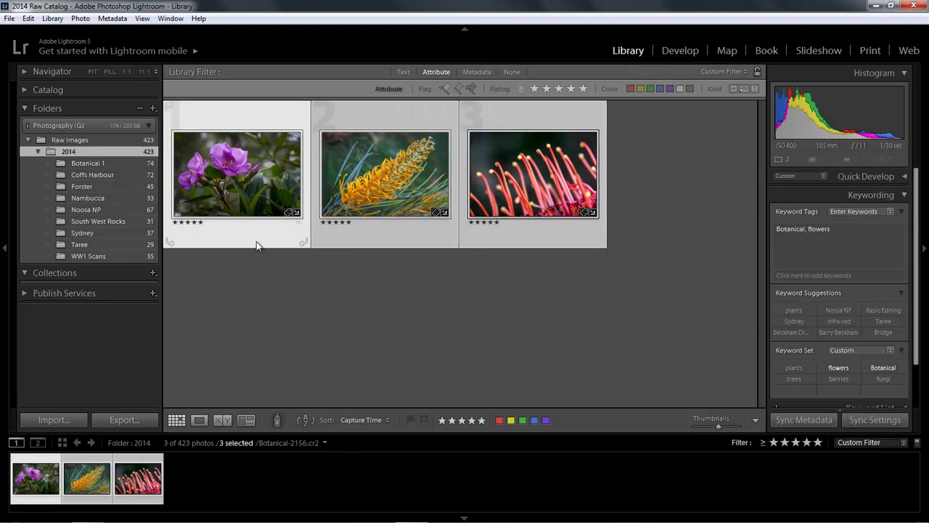
right_click(231, 172)
mouse_move(277, 447)
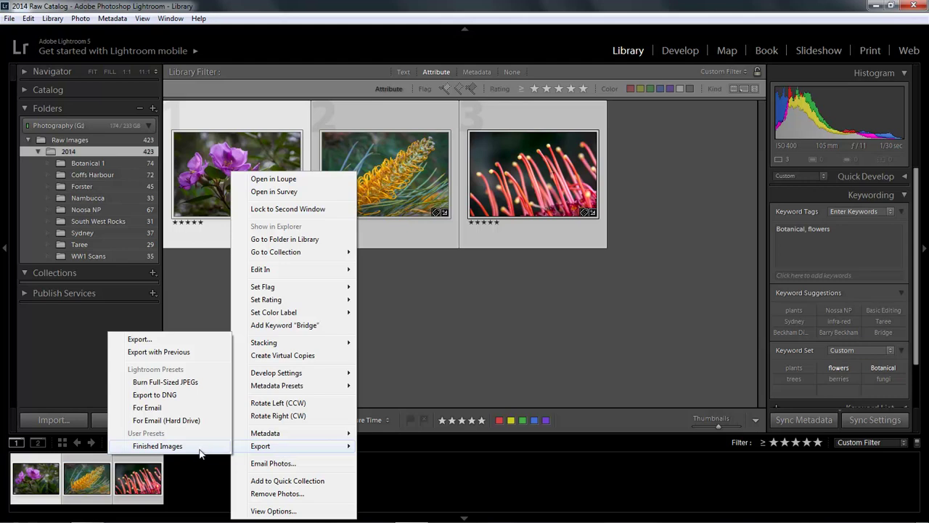
left_click(422, 297)
- Select the range from the purple flower to the red flower photo and export them with the Finished Images preset
left_click(283, 200)
left_click(494, 197, "shift")
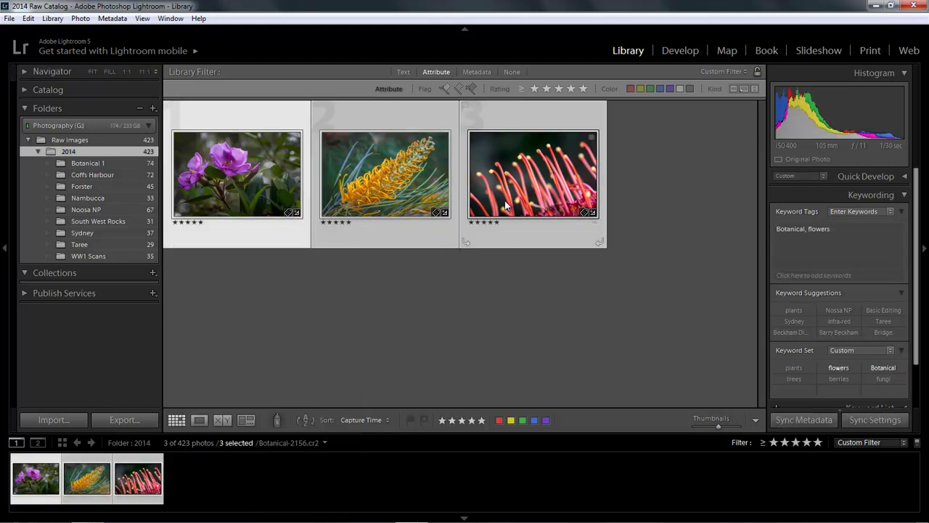
left_click(120, 420)
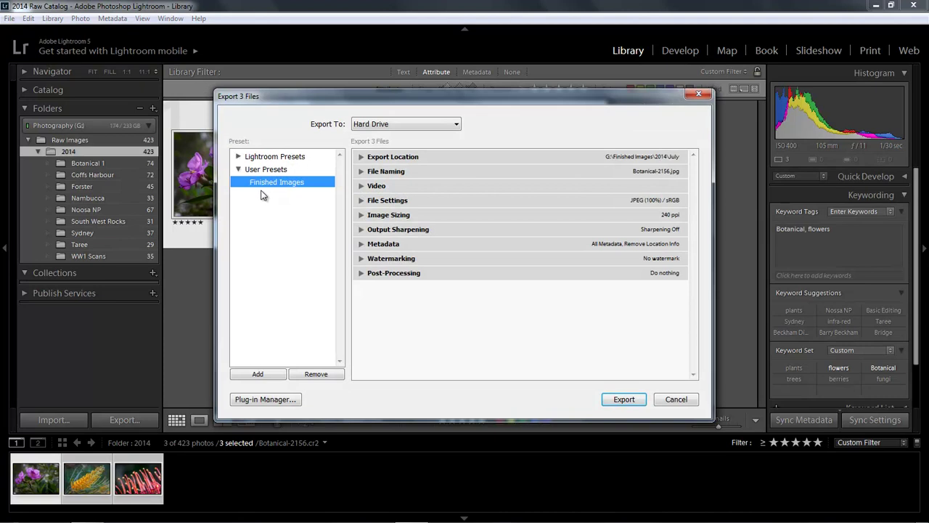
left_click(623, 400)
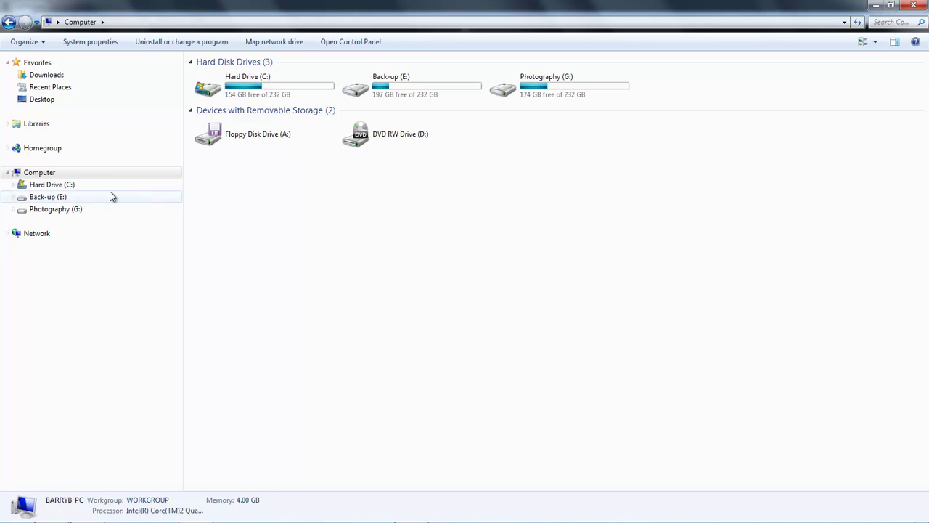
- Check the exported photos in the Finished Images > 2014 > July folder on the Photography (G:) drive
left_click(43, 212)
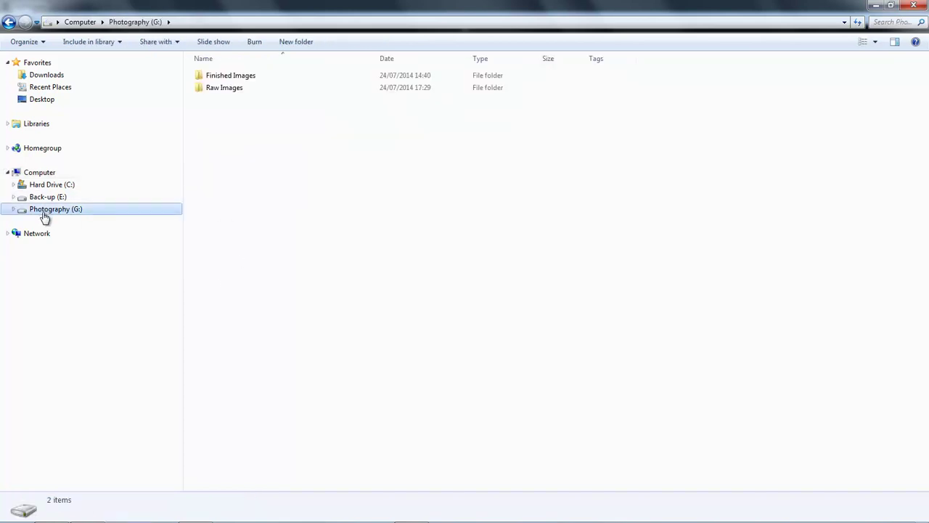
double_click(211, 82)
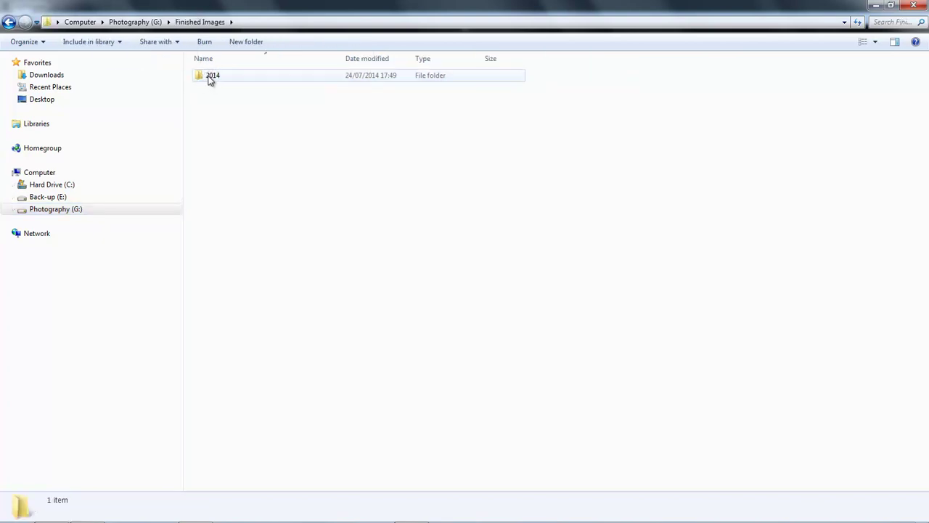
double_click(207, 77)
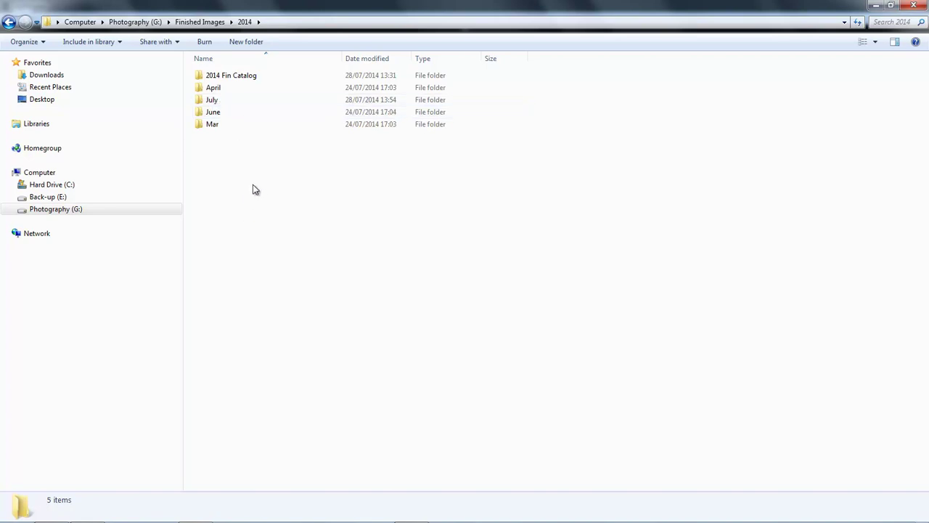
double_click(213, 102)
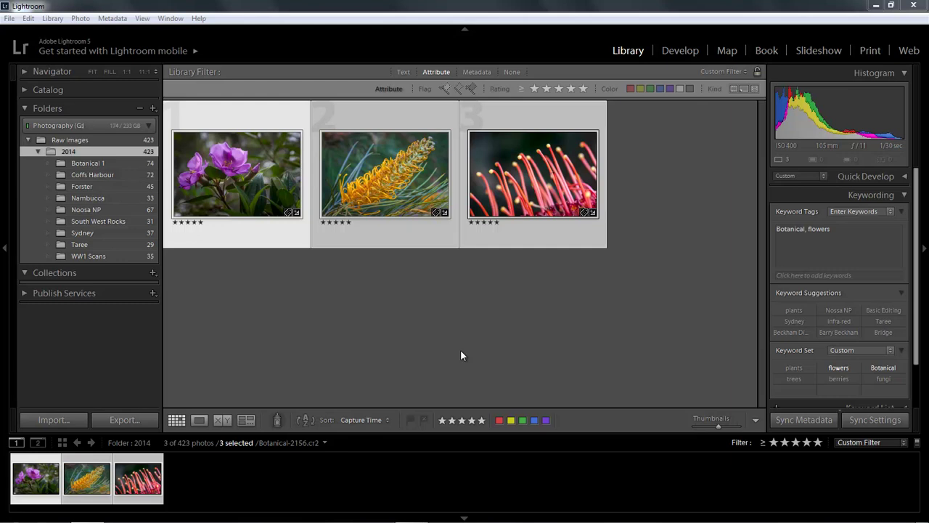
- Switch to Lightroom, turn off the library filter and open the recent catalog 2014 Fin Catalog.lrcat
left_click(512, 72)
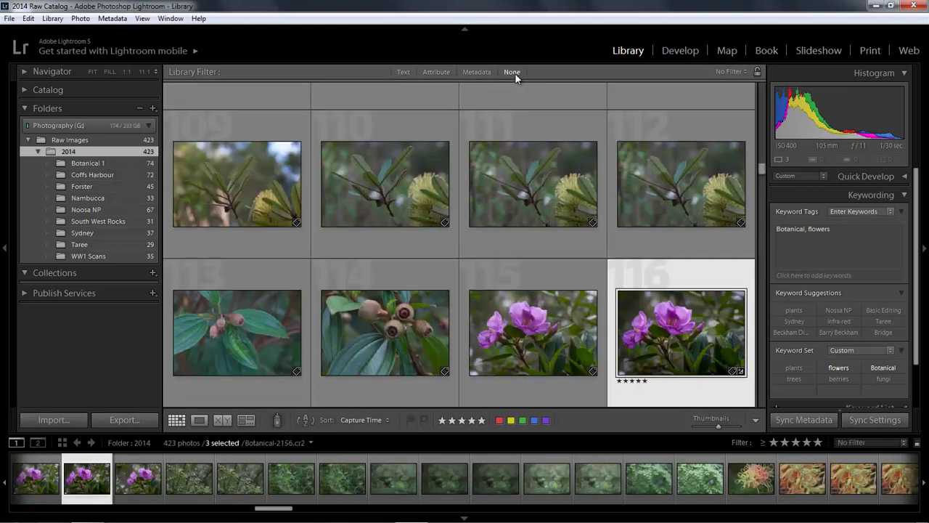
left_click(10, 18)
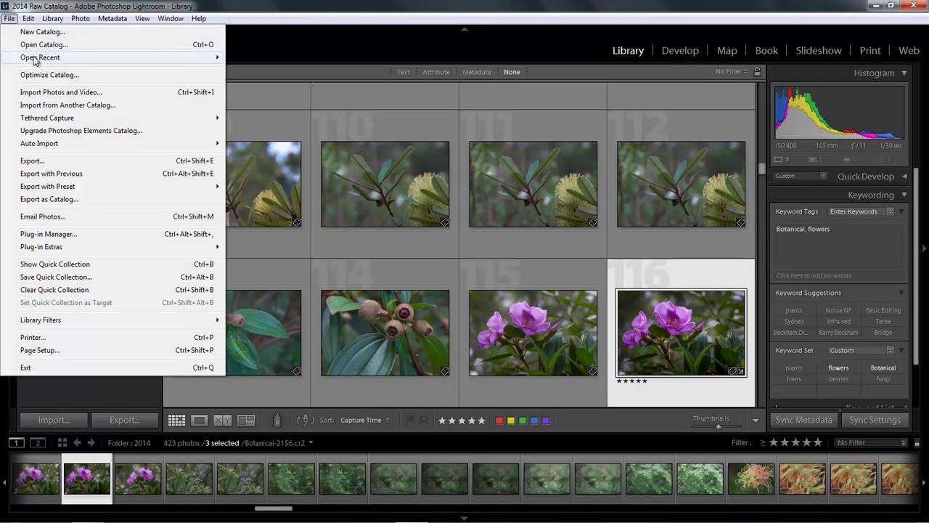
mouse_move(36, 61)
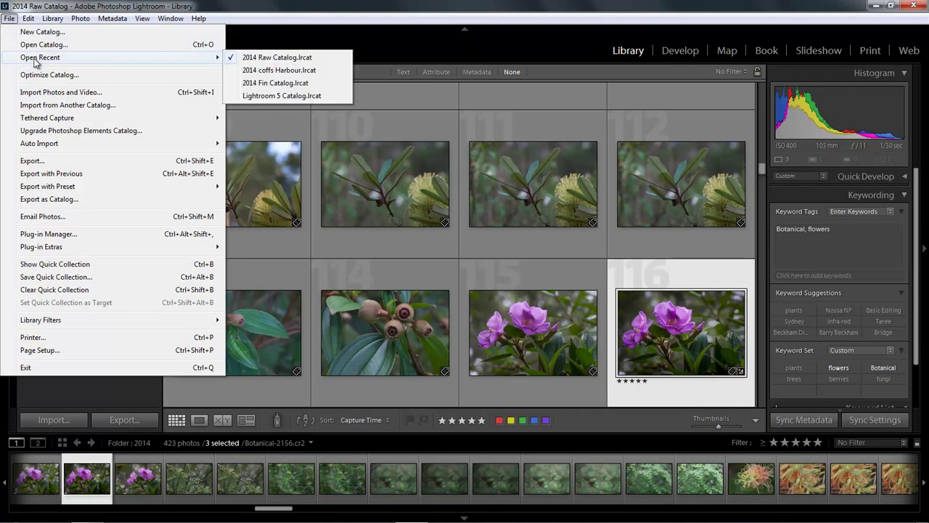
left_click(271, 83)
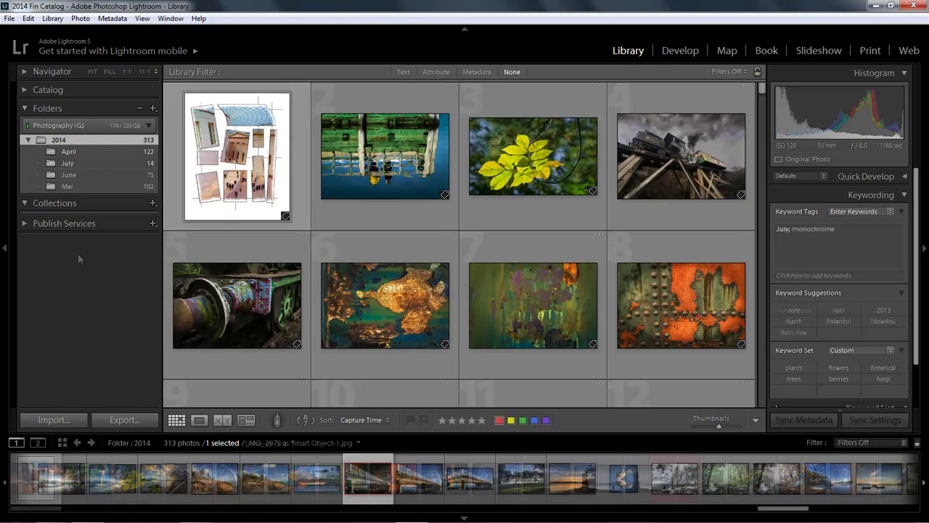
- Start a photo import with the Photography (G:) folder Finished Images > 2014 > July as the source
left_click(47, 420)
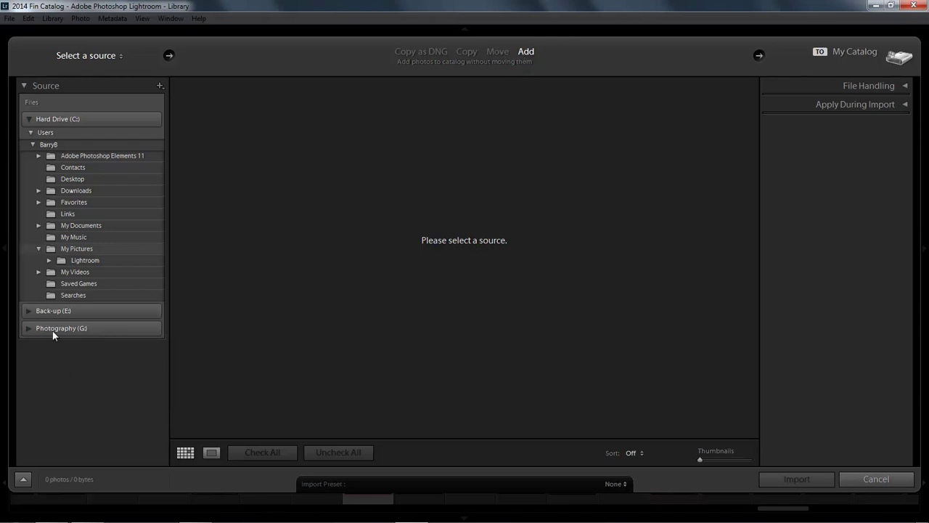
left_click(27, 328)
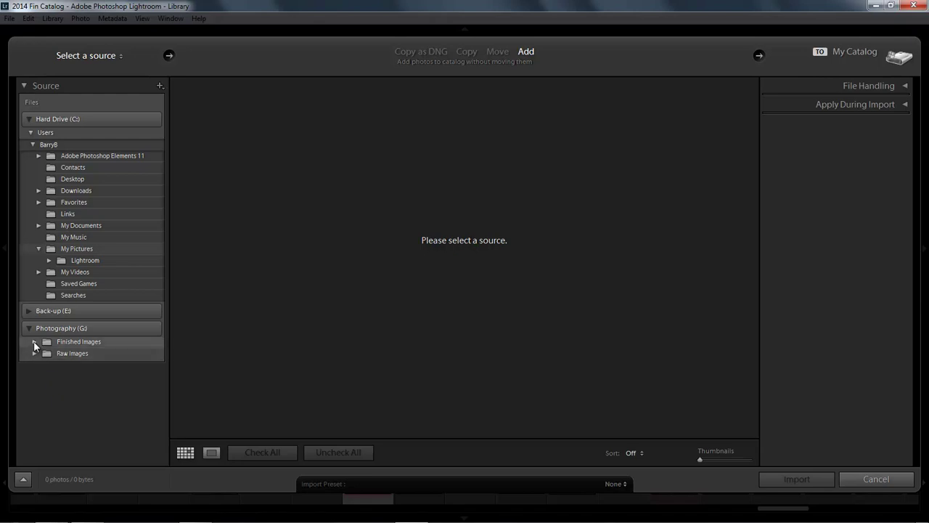
left_click(34, 341)
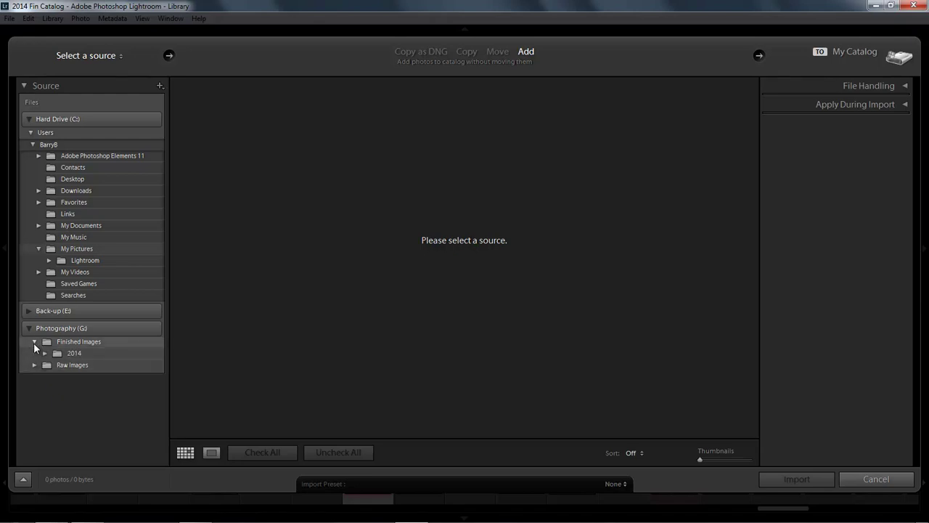
left_click(44, 355)
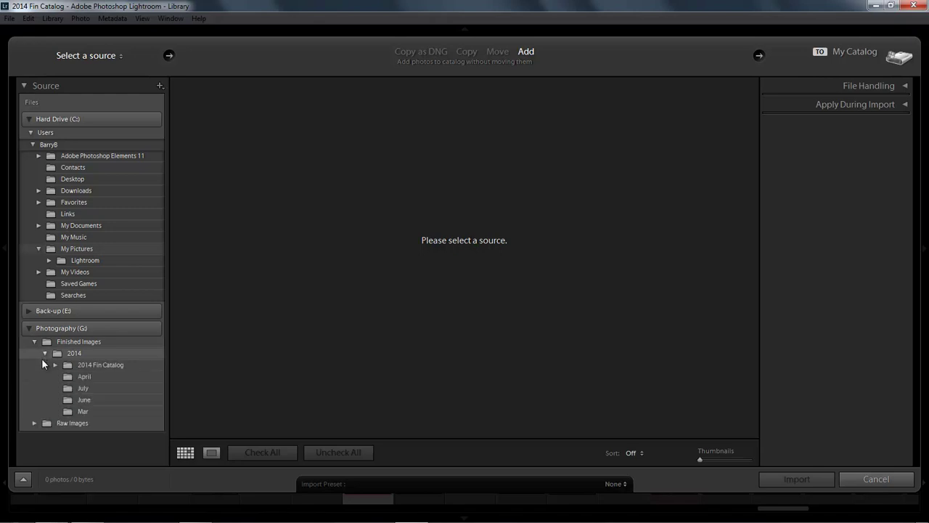
left_click(76, 387)
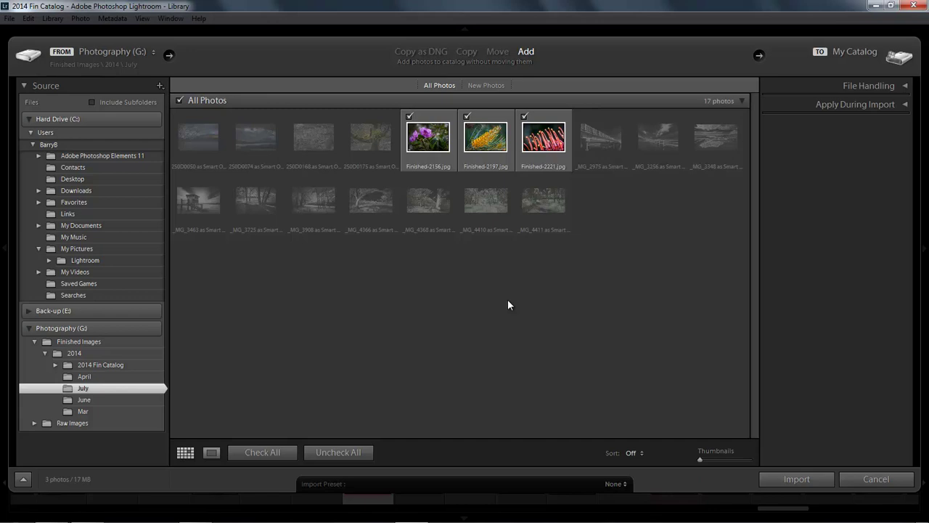
- Review the File Handling and Apply During Import settings, and import the three checked Finished photos into the catalog
left_click(905, 86)
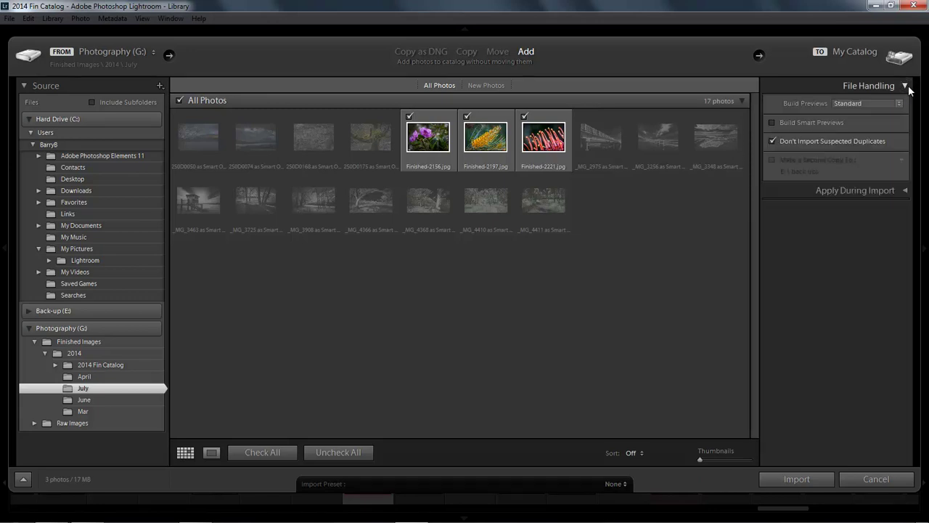
left_click(905, 86)
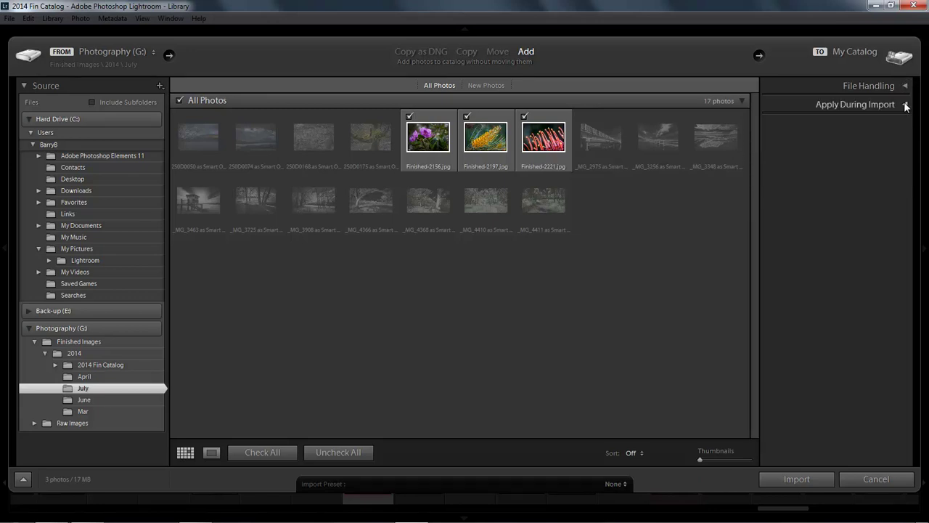
left_click(906, 105)
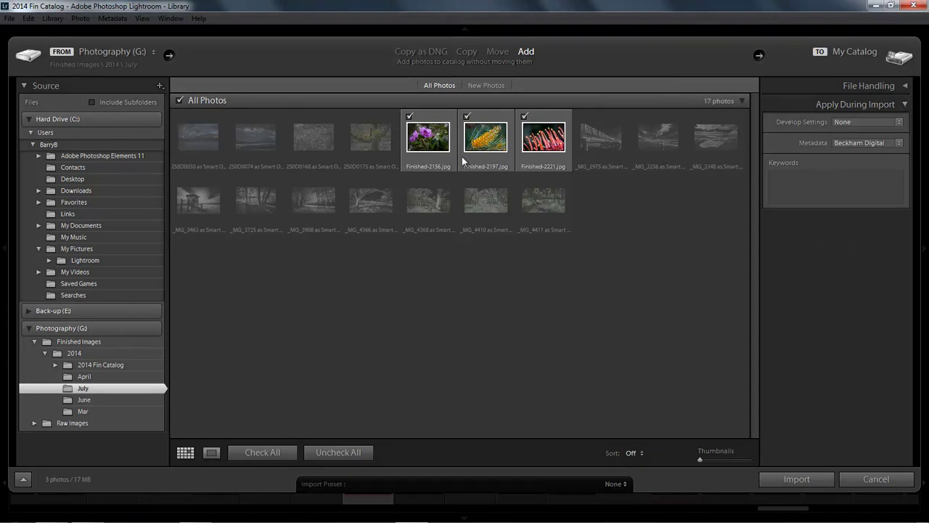
left_click(906, 105)
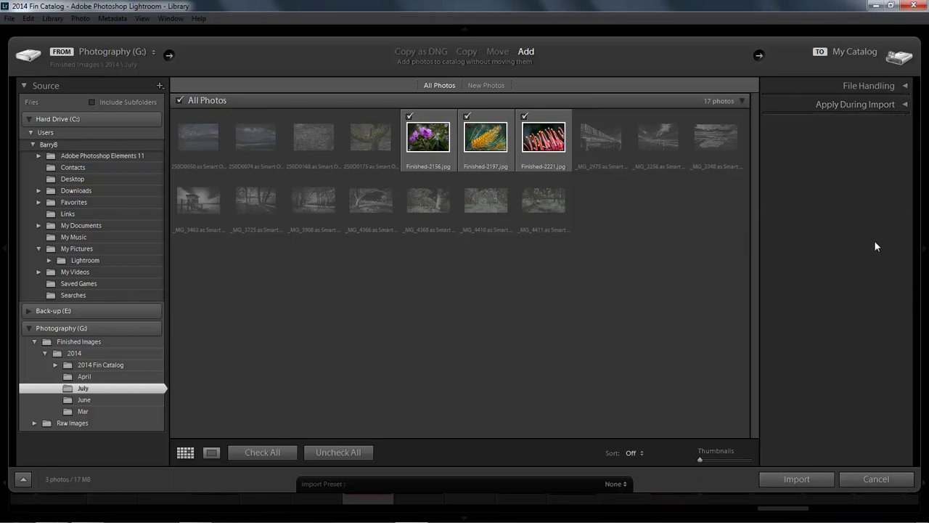
left_click(796, 479)
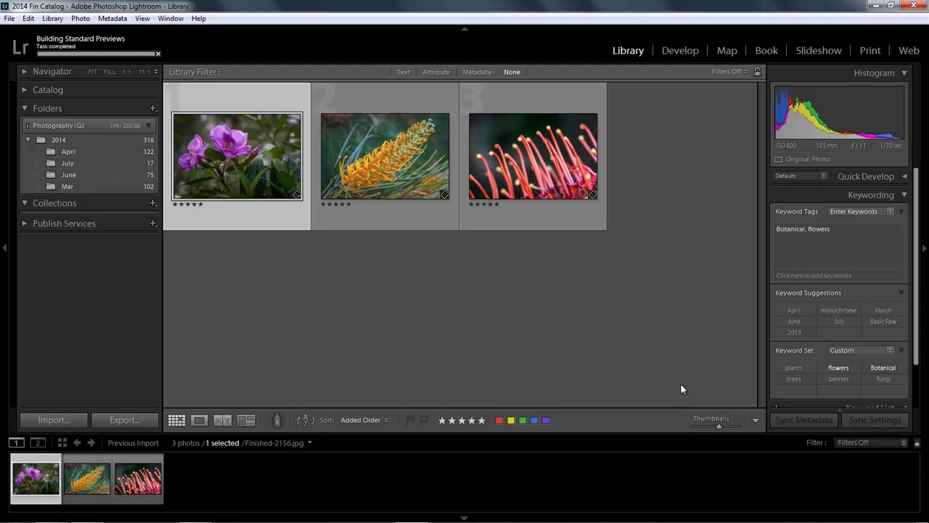
- Show the whole 2014 folder, filter it to five-star photos, and enlarge the thumbnails to three per row
left_click(85, 140)
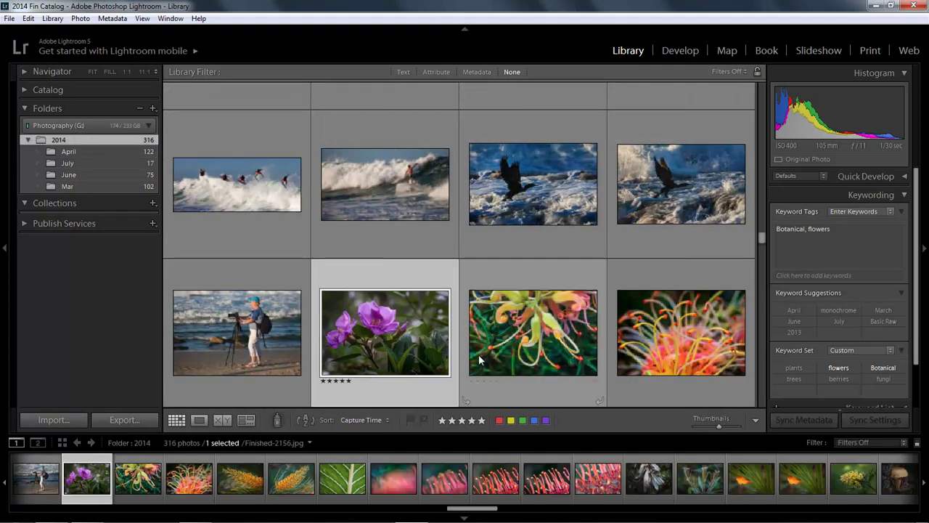
left_click_drag(718, 427, 701, 429)
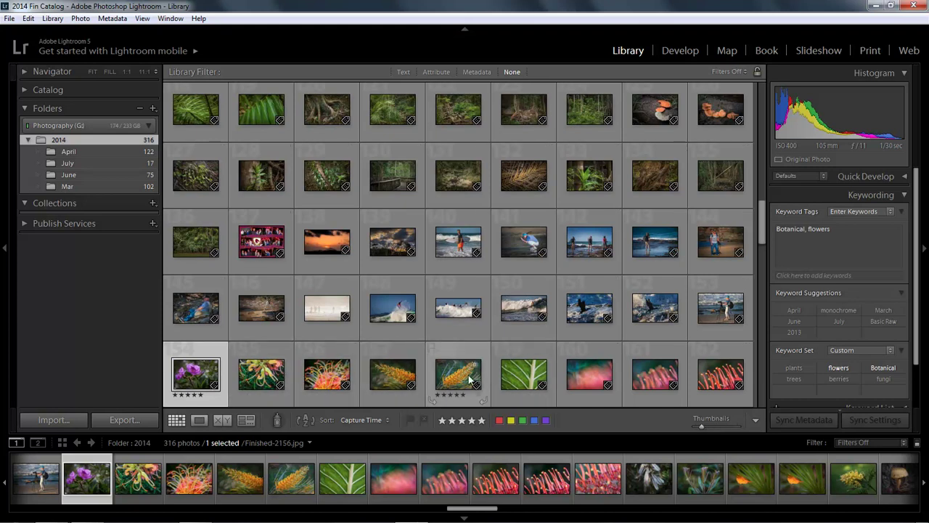
left_click(436, 72)
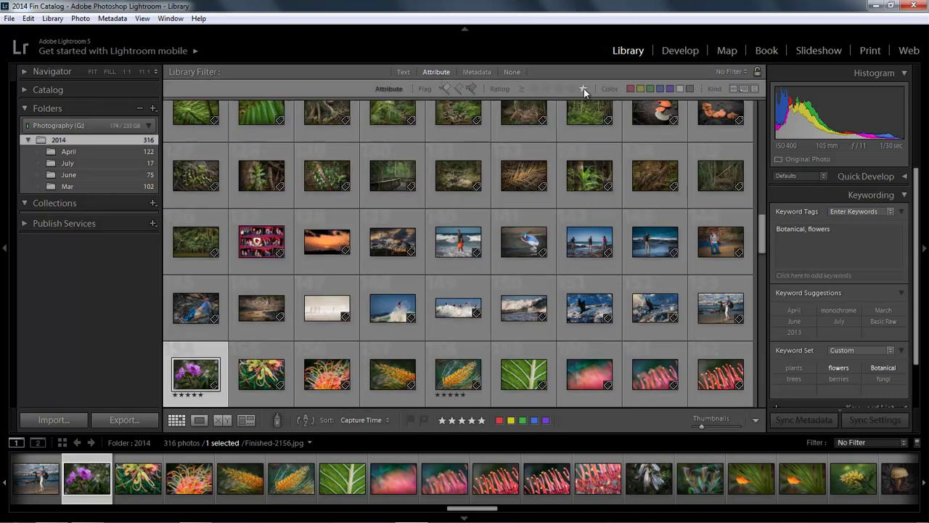
left_click(584, 89)
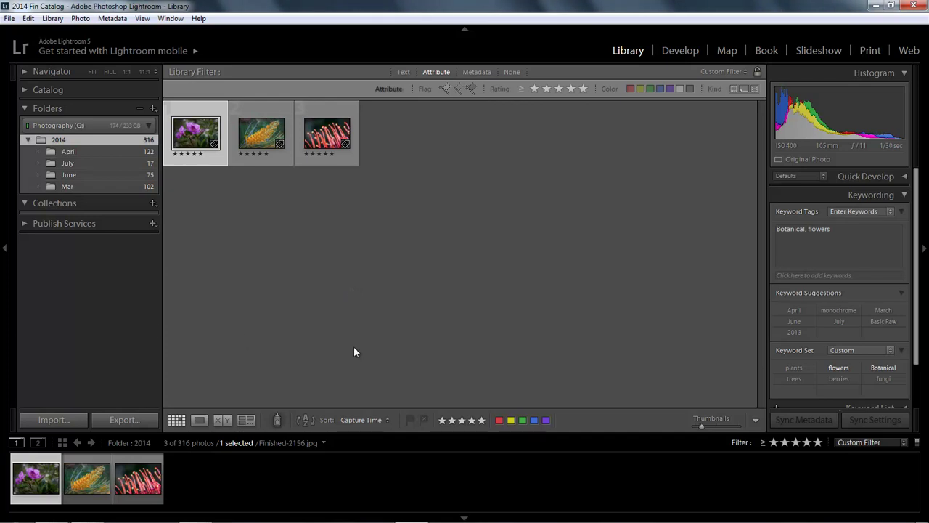
left_click_drag(701, 427, 722, 429)
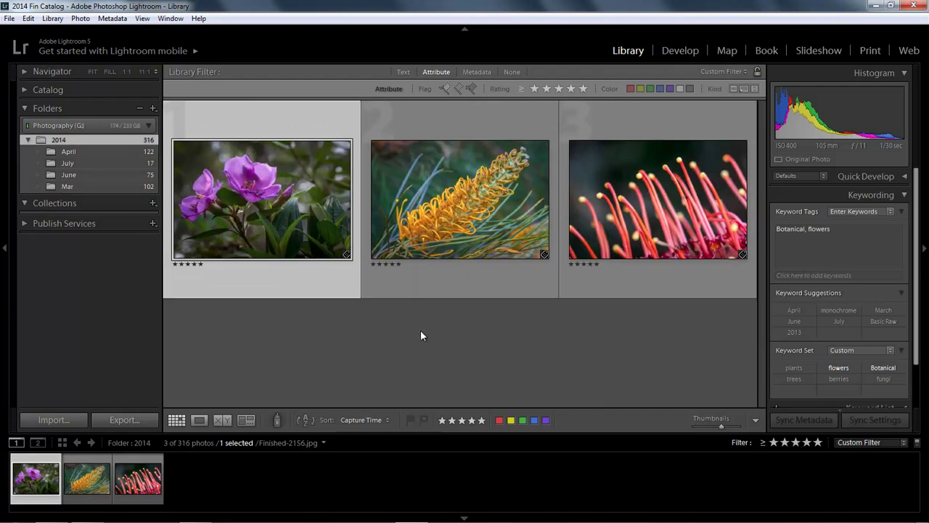
mouse_move(172, 277)
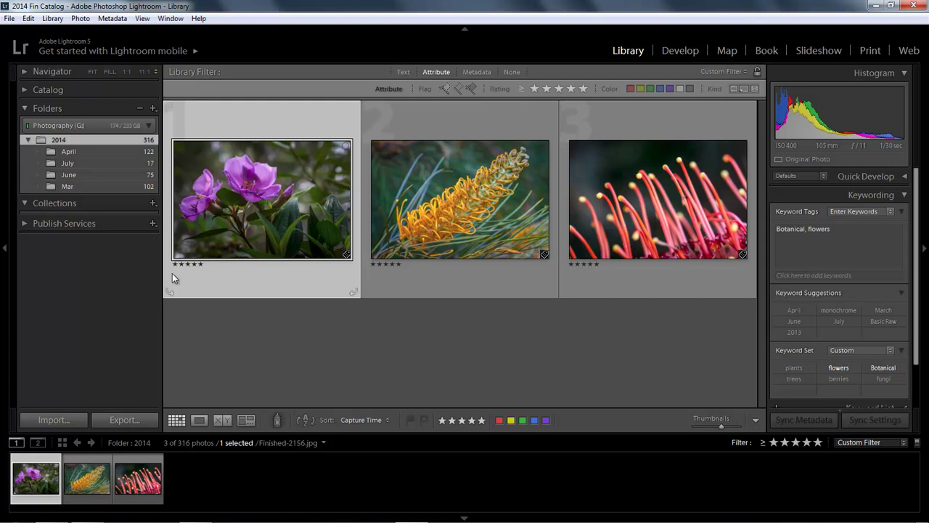